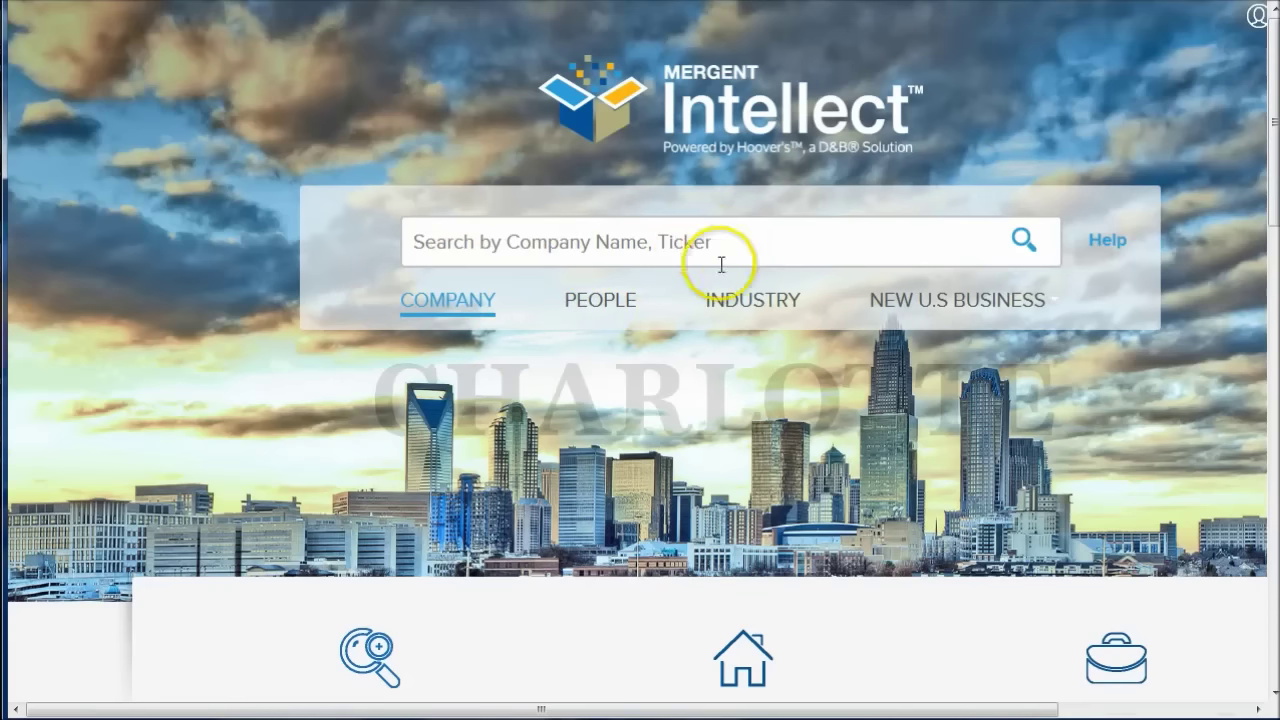
# Start an advanced company search by industry using NAICS codes
pyautogui.scroll(-1, 675, 420)
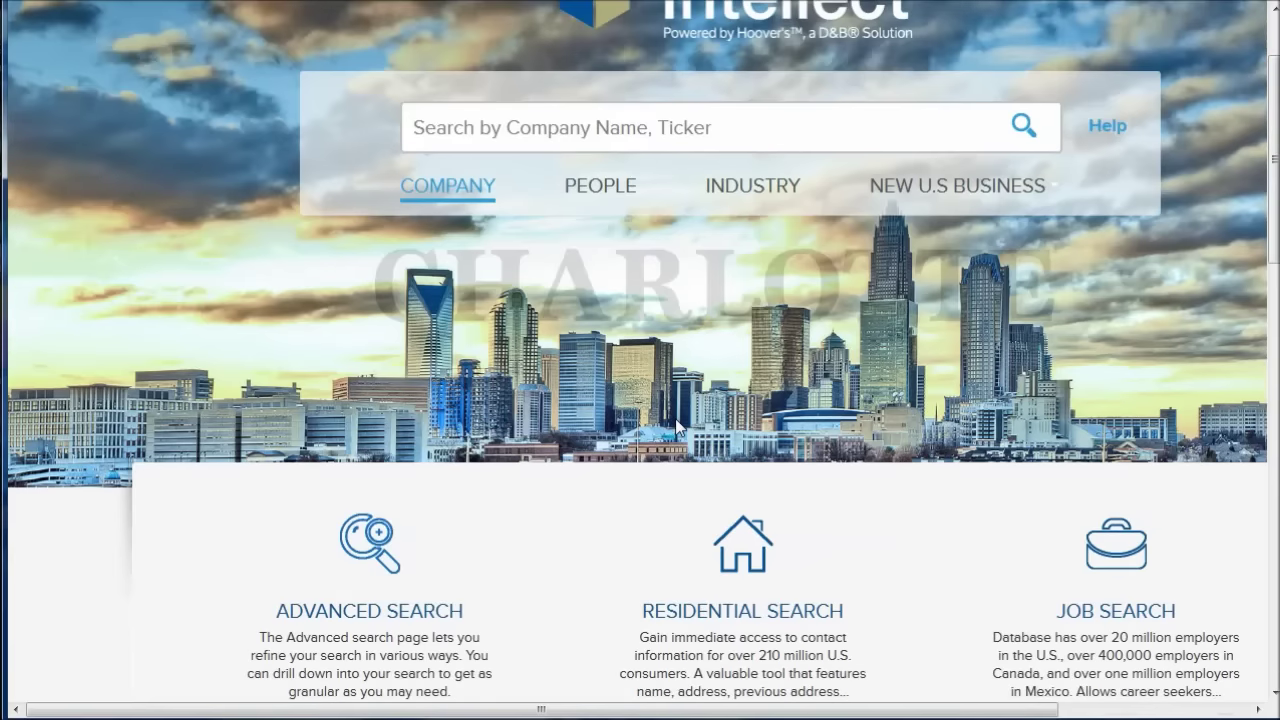
pyautogui.scroll(-1, 633, 427)
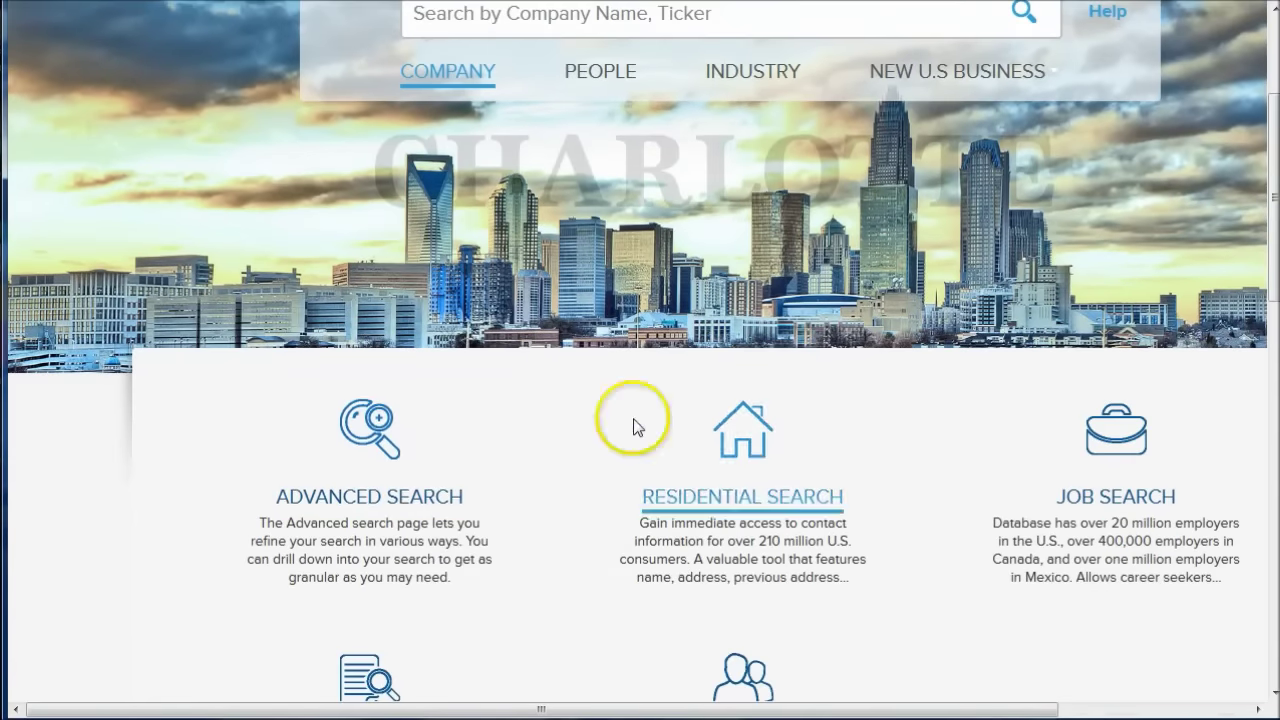
pyautogui.click(397, 500)
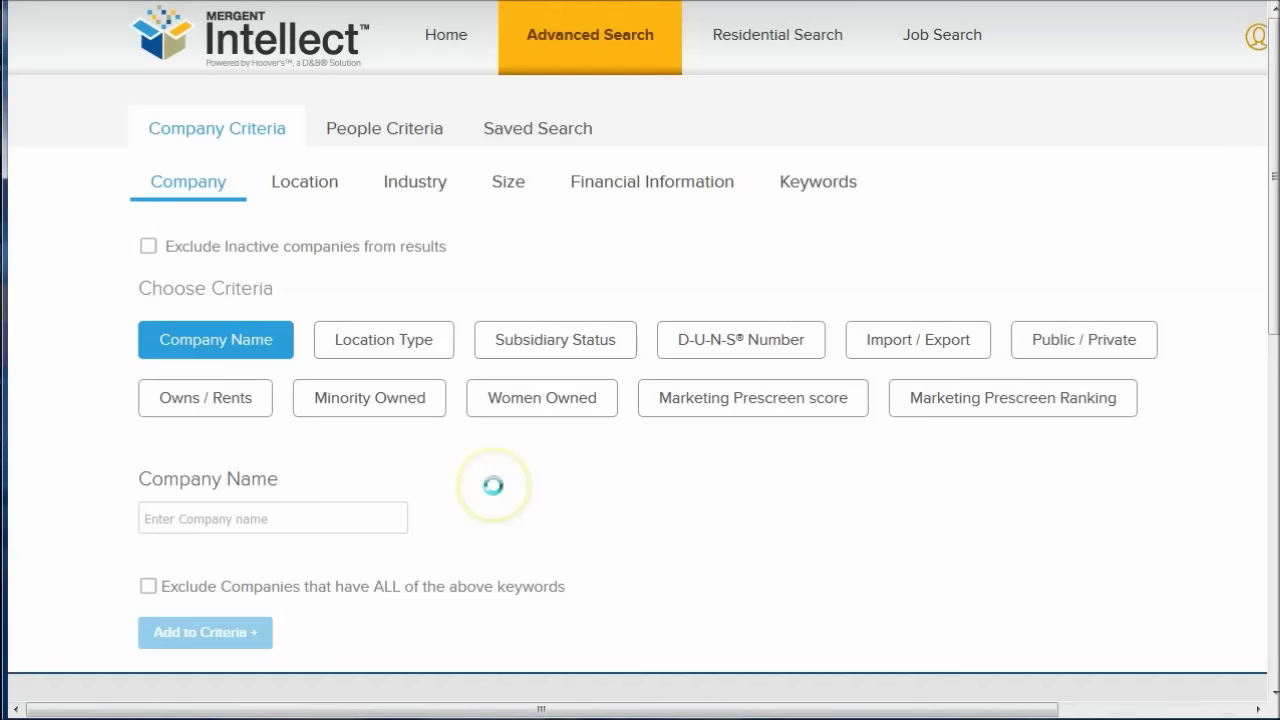
pyautogui.click(415, 190)
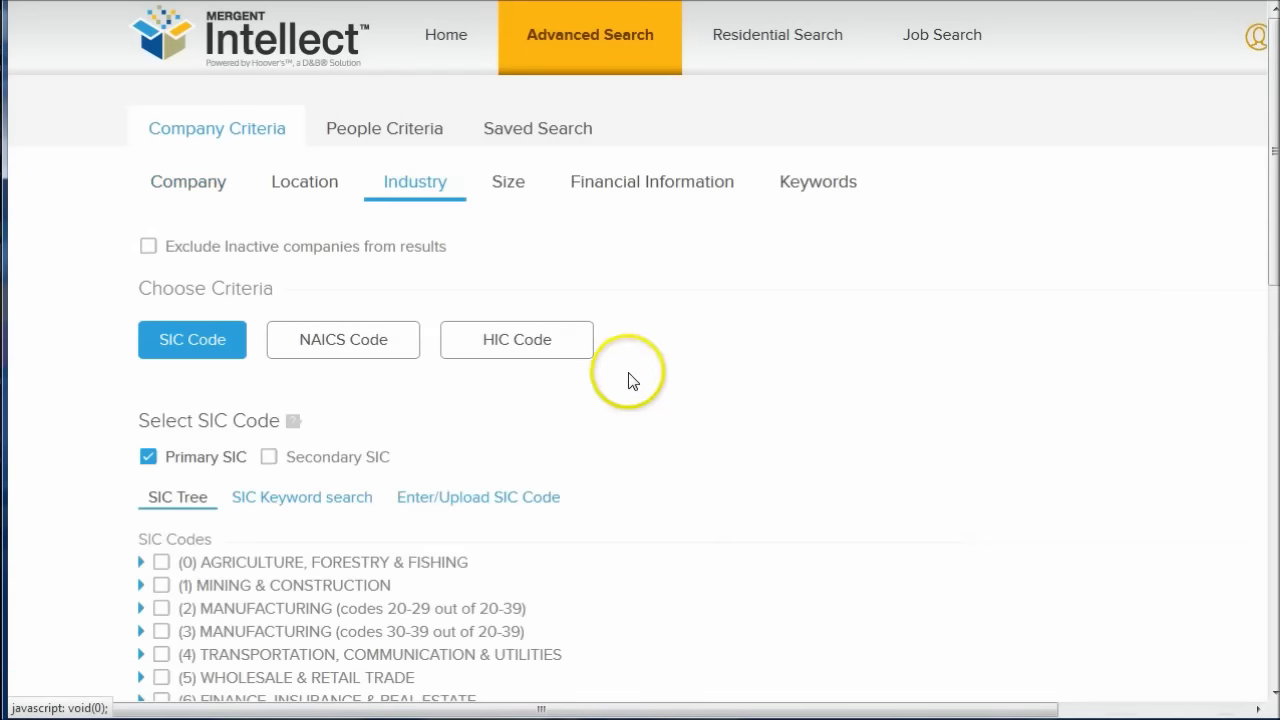
pyautogui.scroll(-1, 633, 375)
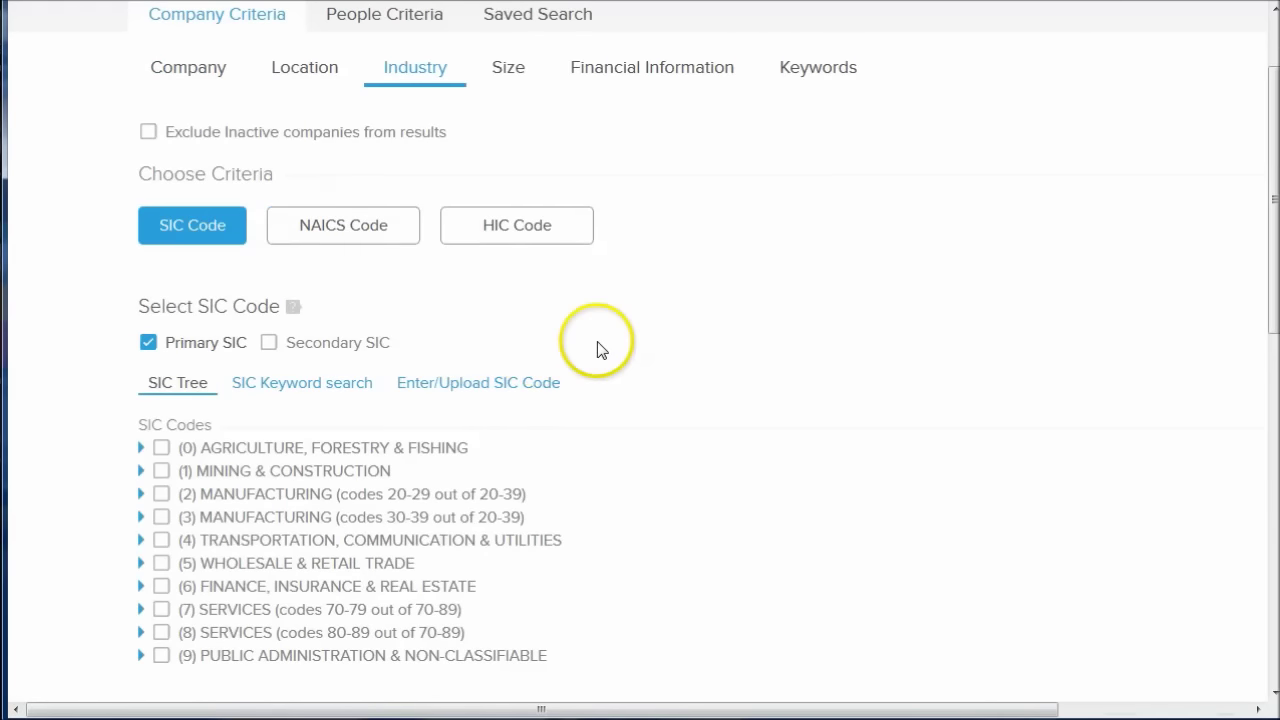
pyautogui.click(333, 228)
# Expand the NAICS tree through 44 Retail Trade, 448 and 4481 Clothing Stores
pyautogui.scroll(-1, 431, 433)
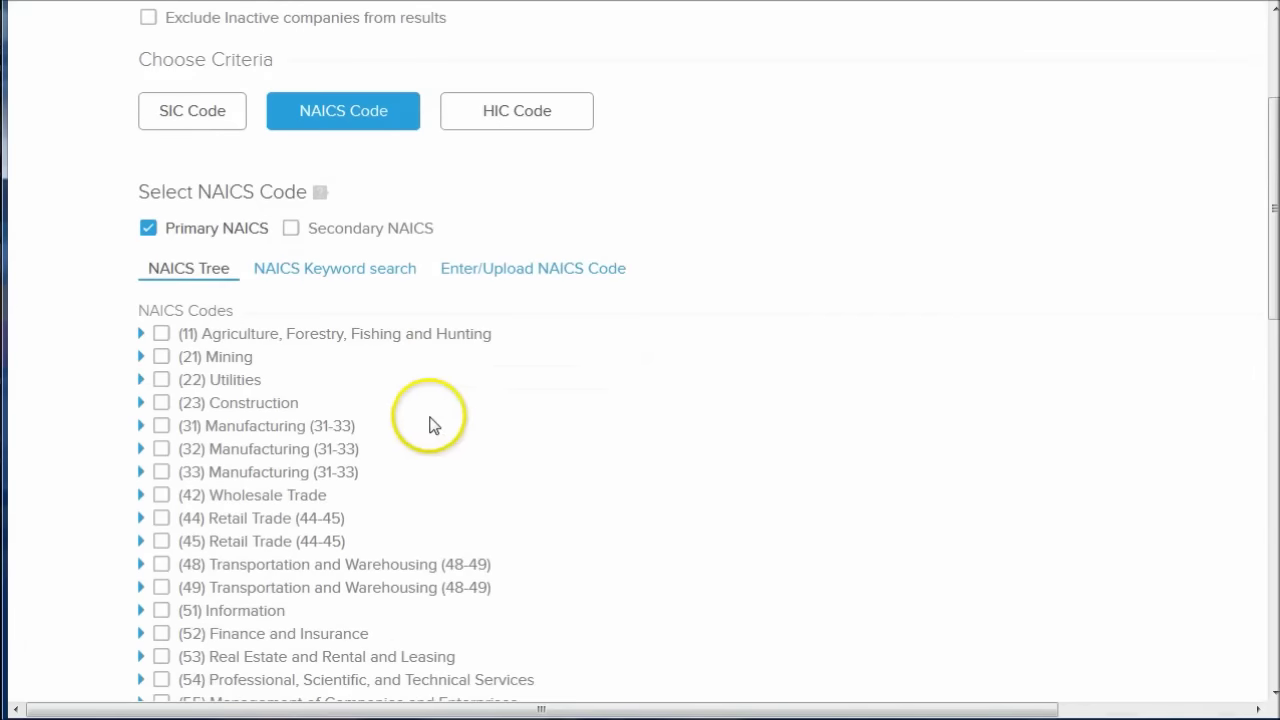
pyautogui.click(141, 519)
pyautogui.scroll(-4, 302, 438)
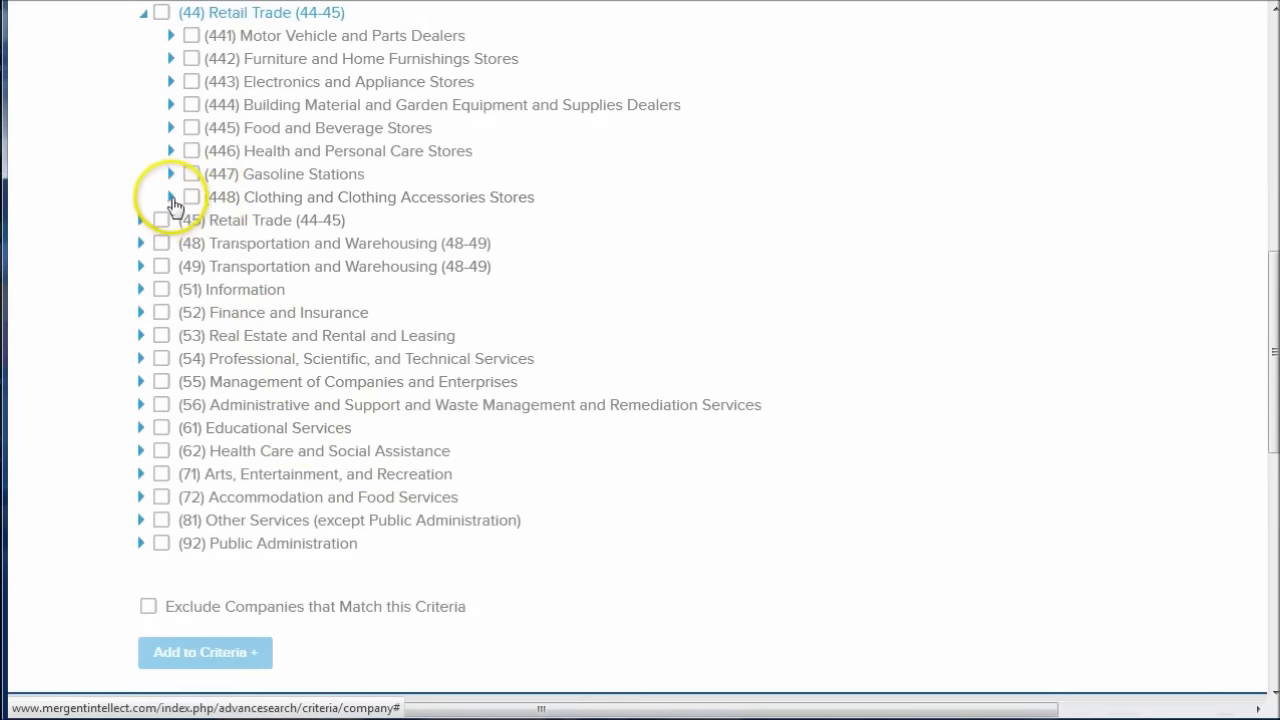
pyautogui.click(171, 200)
pyautogui.scroll(-2, 252, 203)
pyautogui.click(199, 36)
pyautogui.click(200, 38)
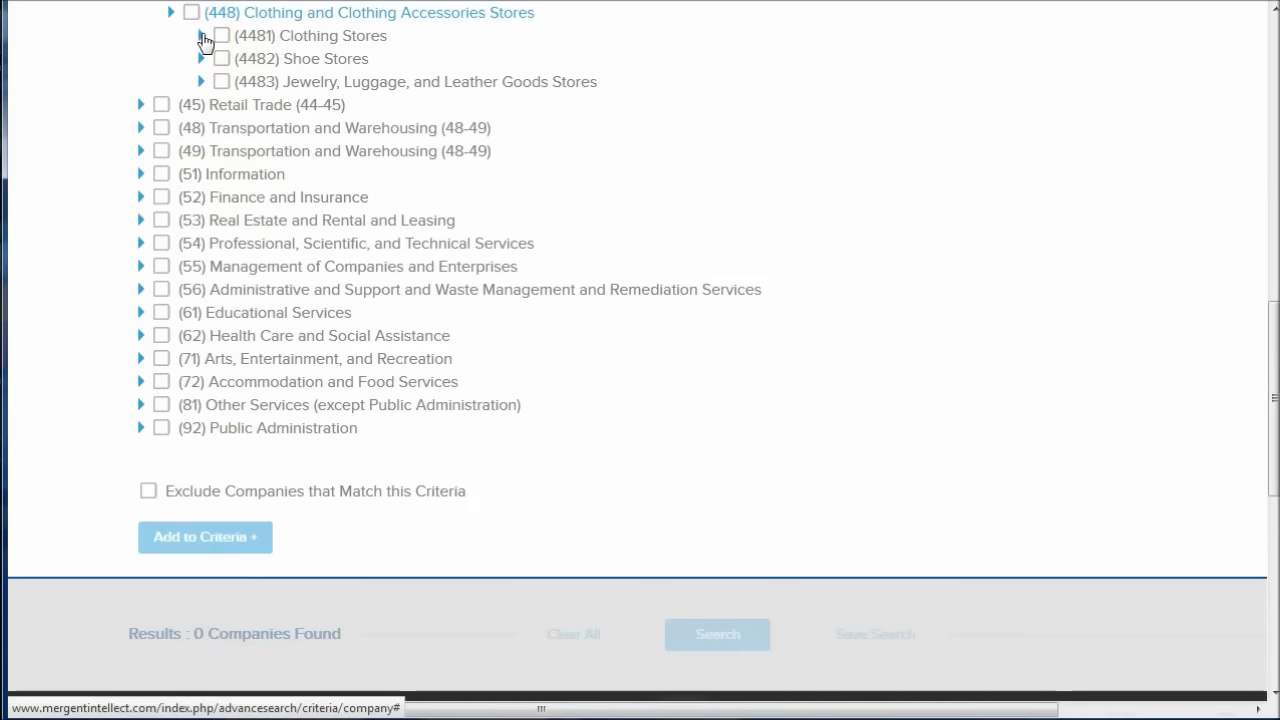
pyautogui.scroll(-2, 222, 47)
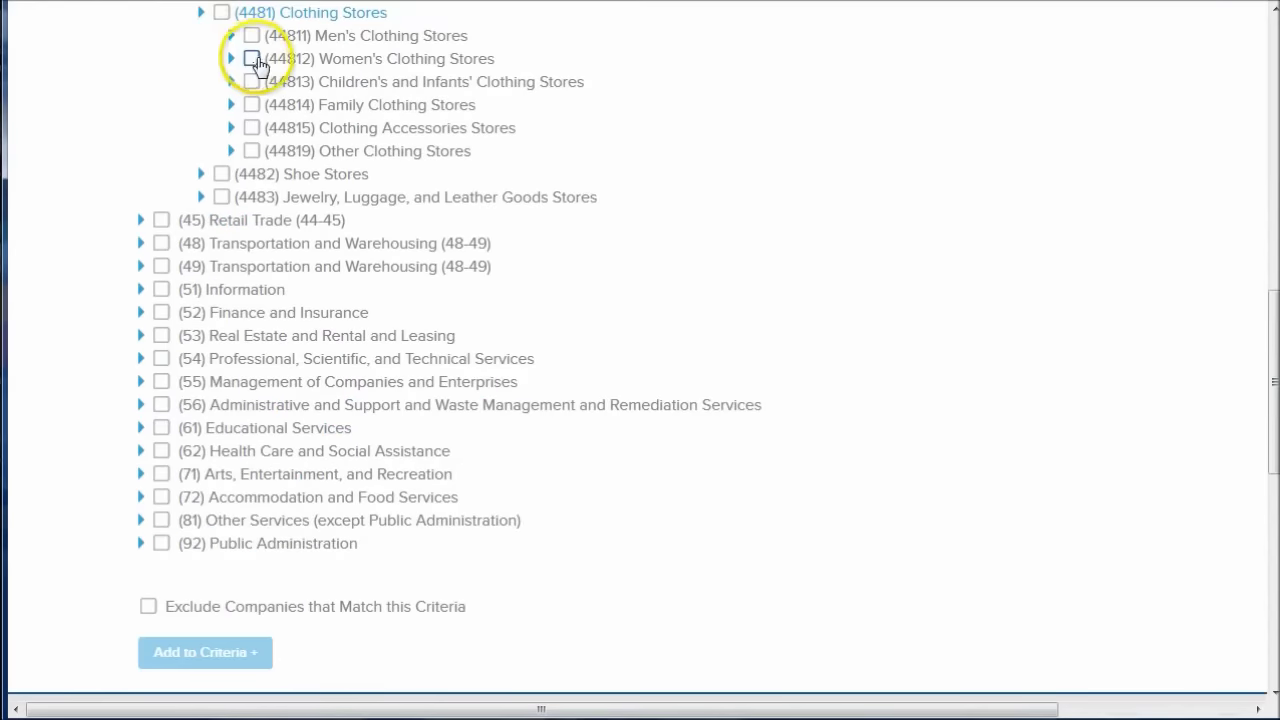
pyautogui.click(230, 35)
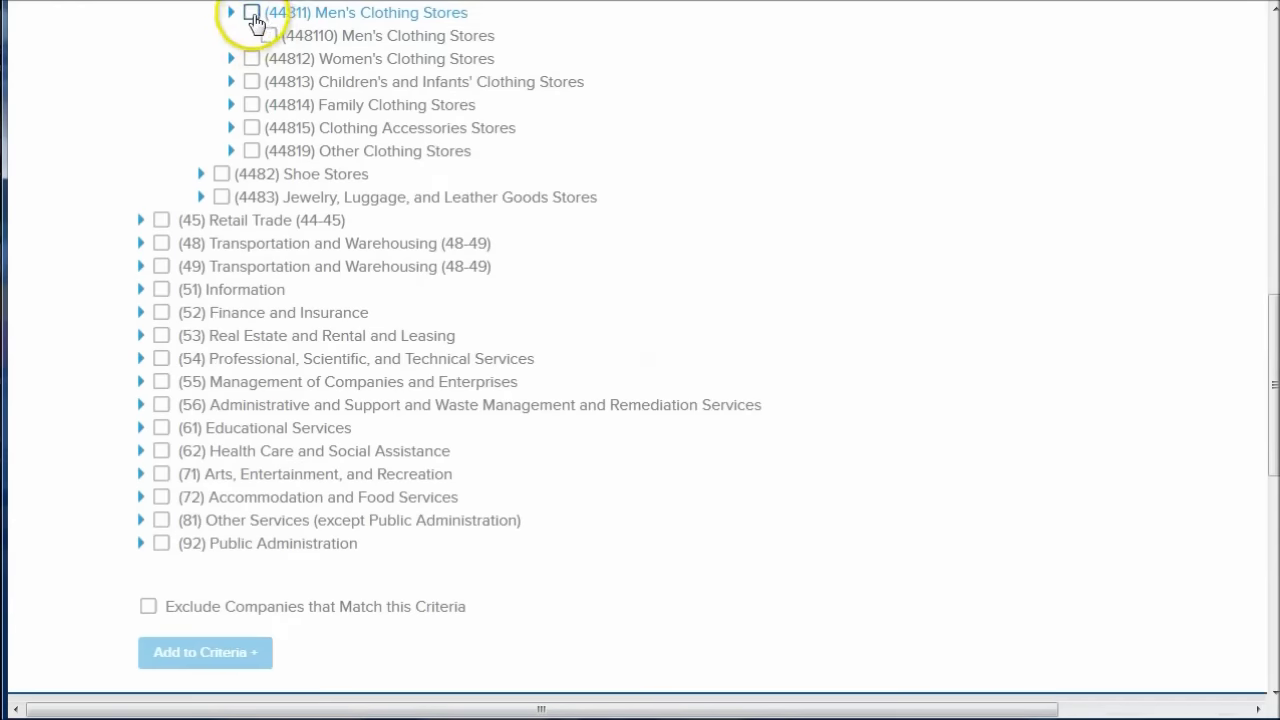
# Add 44811 Men's Clothing Stores as a criterion, giving 109180 companies
pyautogui.click(251, 14)
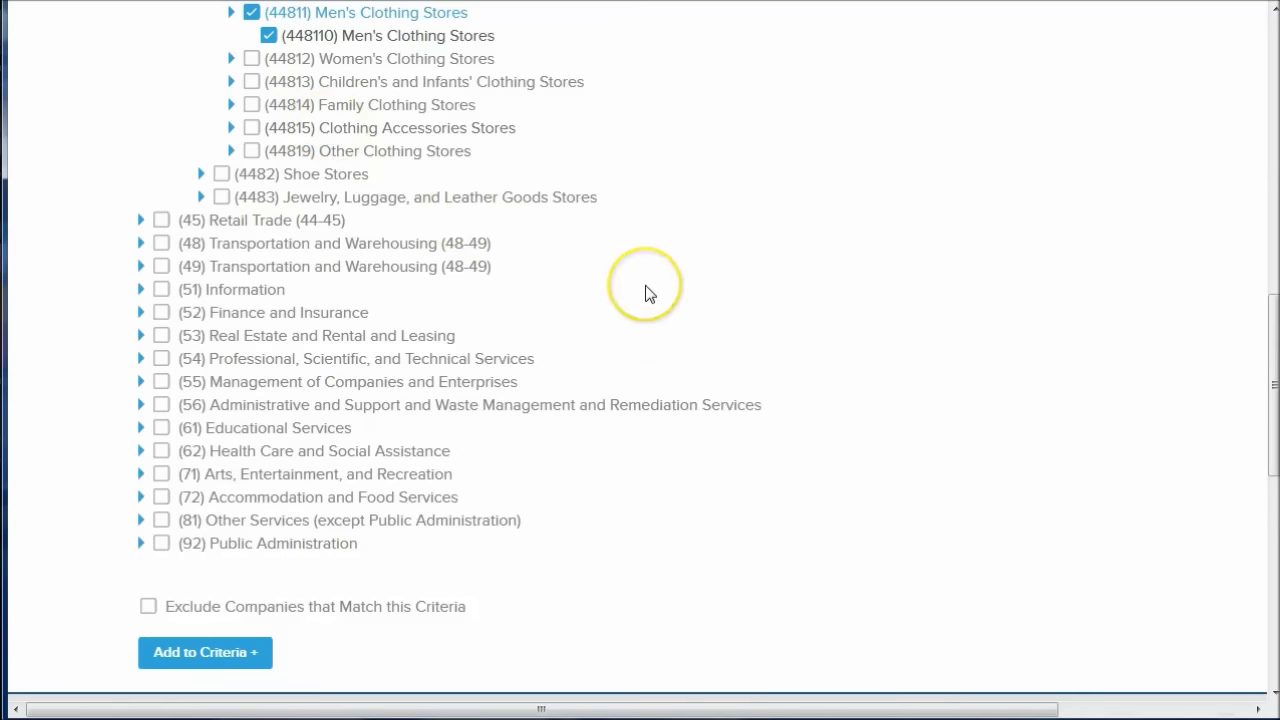
pyautogui.scroll(-2, 645, 293)
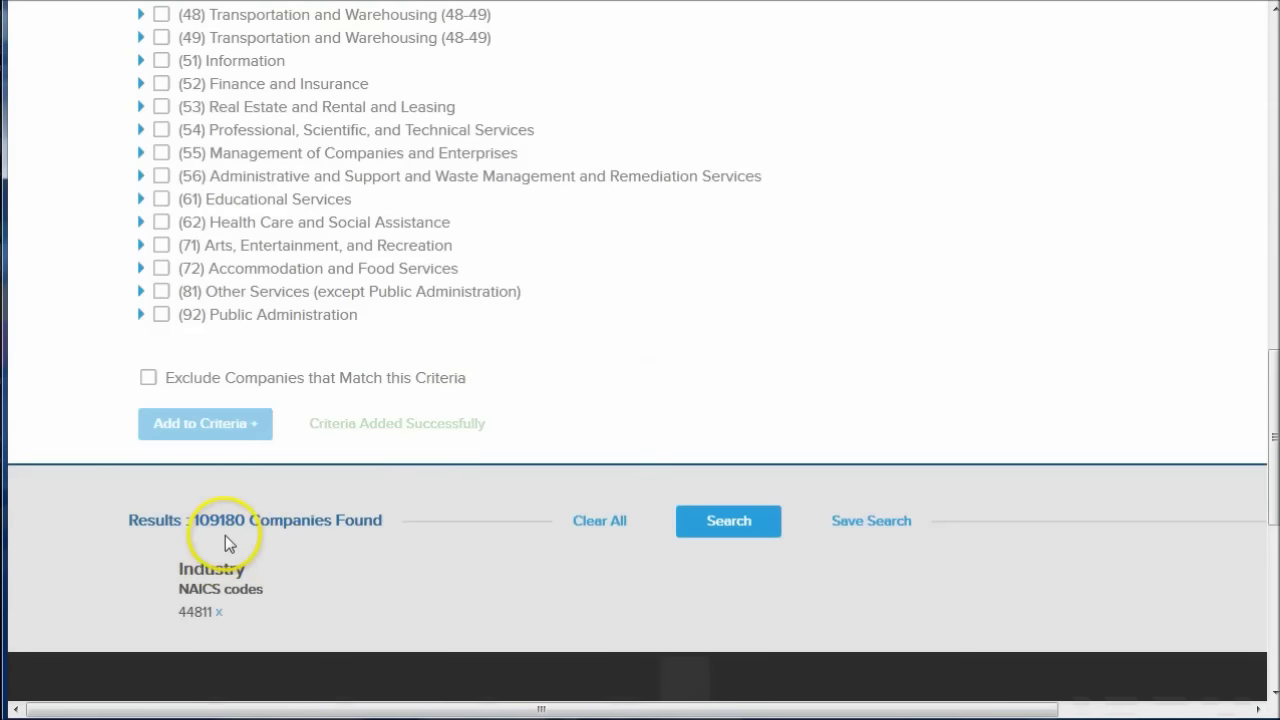
pyautogui.click(703, 525)
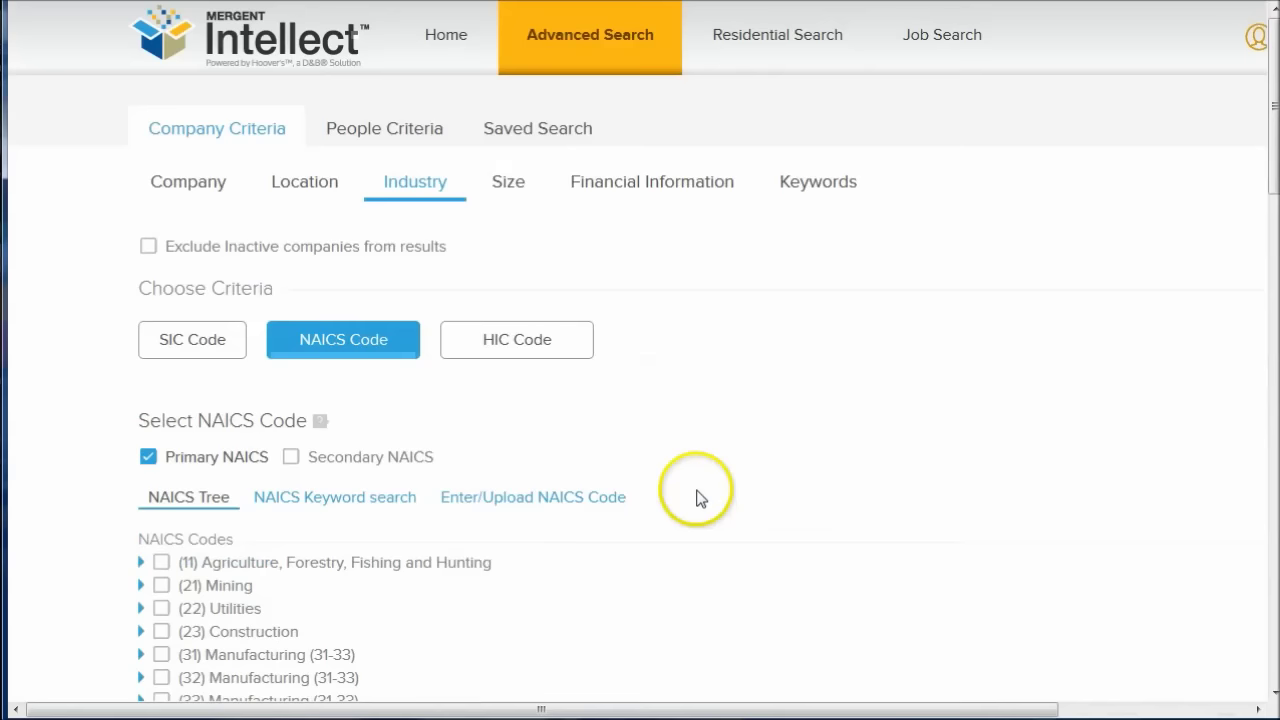
pyautogui.click(286, 193)
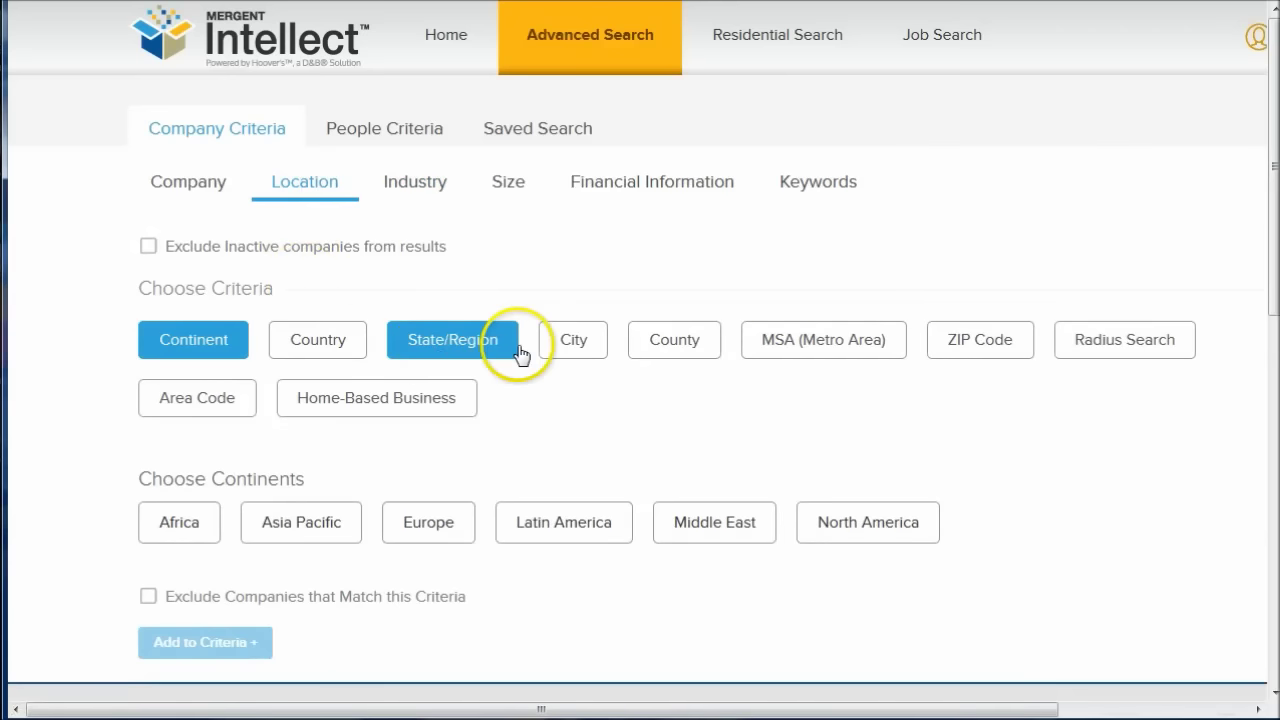
# Add COLUMBUS as a city criterion
pyautogui.click(564, 346)
pyautogui.click(232, 519)
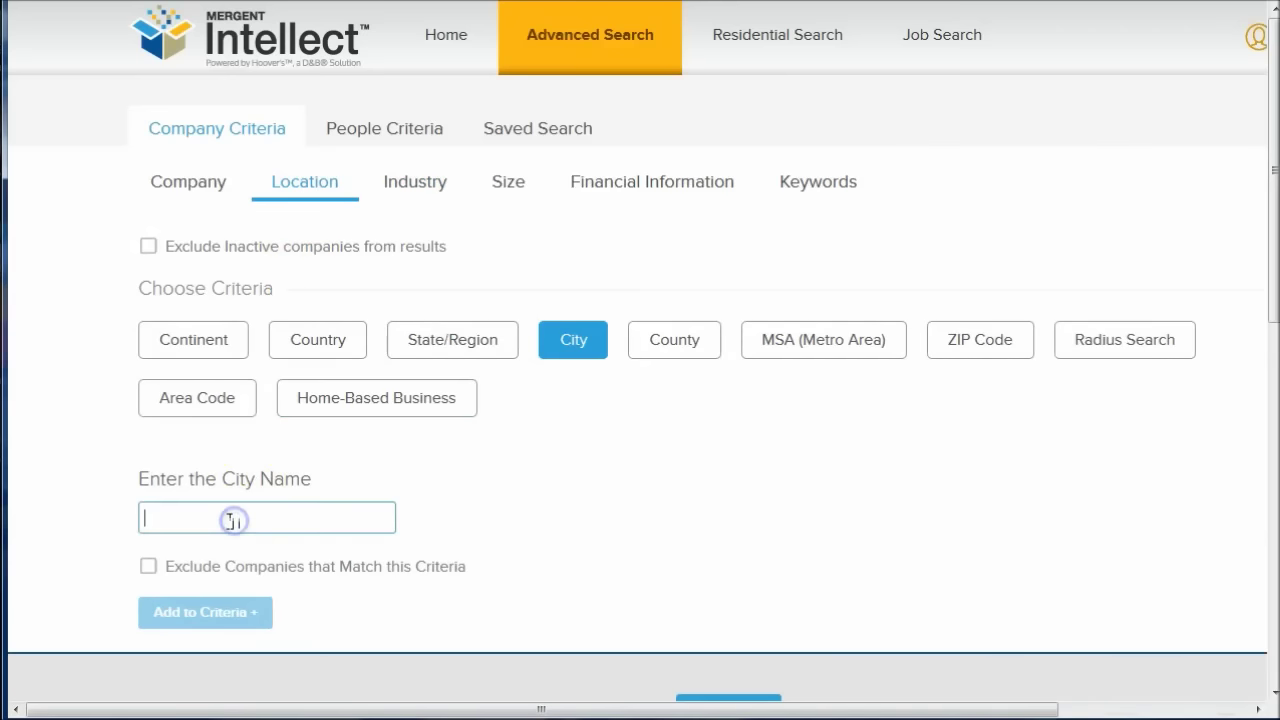
pyautogui.write('columbus')
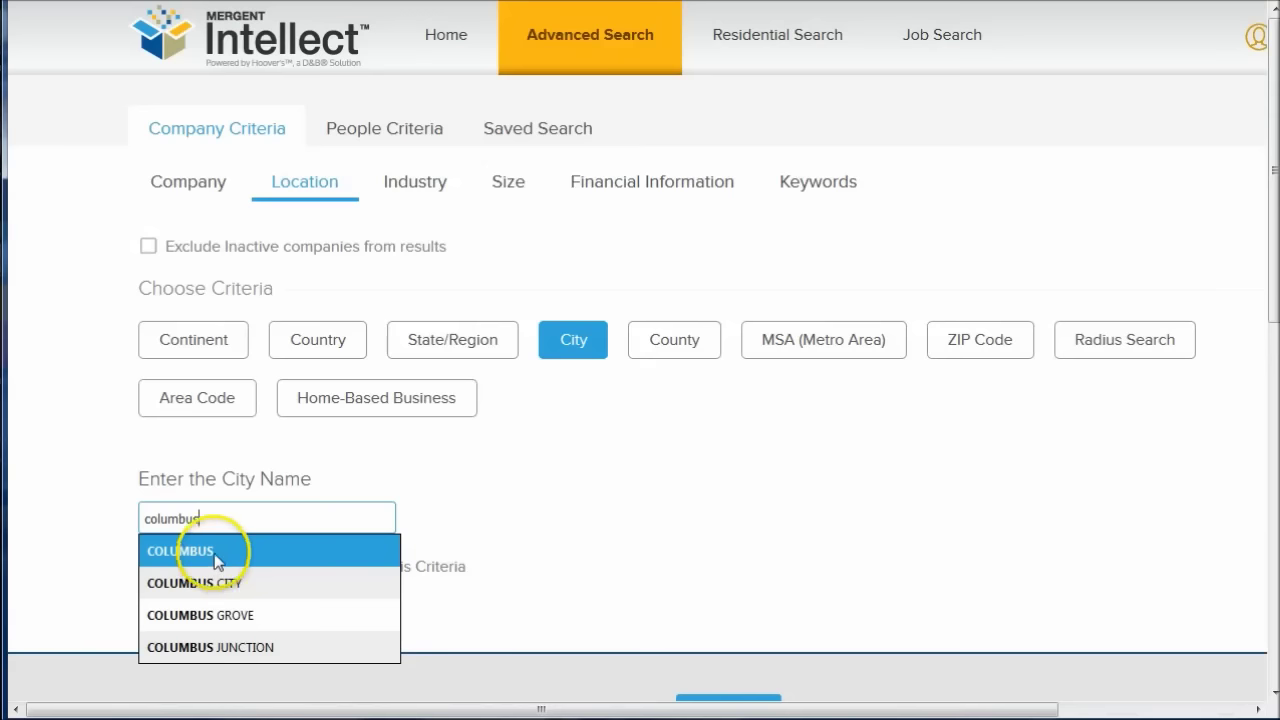
pyautogui.click(226, 550)
pyautogui.click(207, 618)
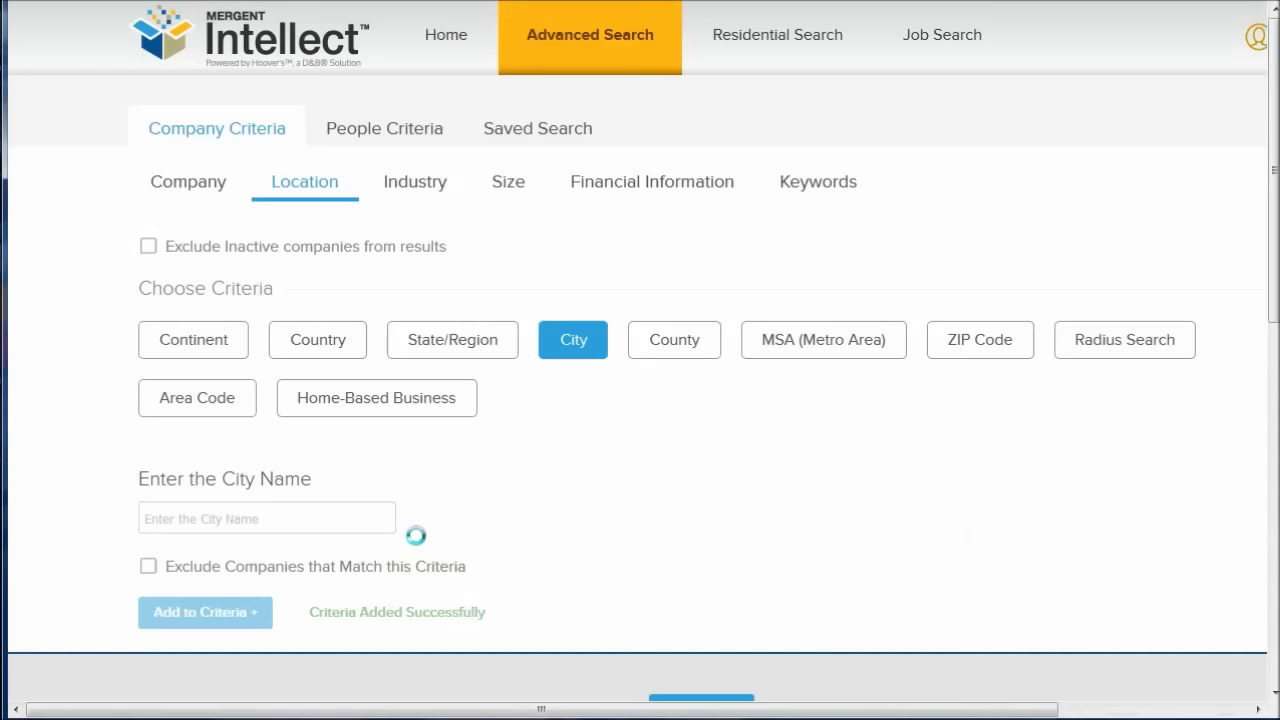
# Add the state filter North America, USA, OHIO to the criteria
pyautogui.click(452, 345)
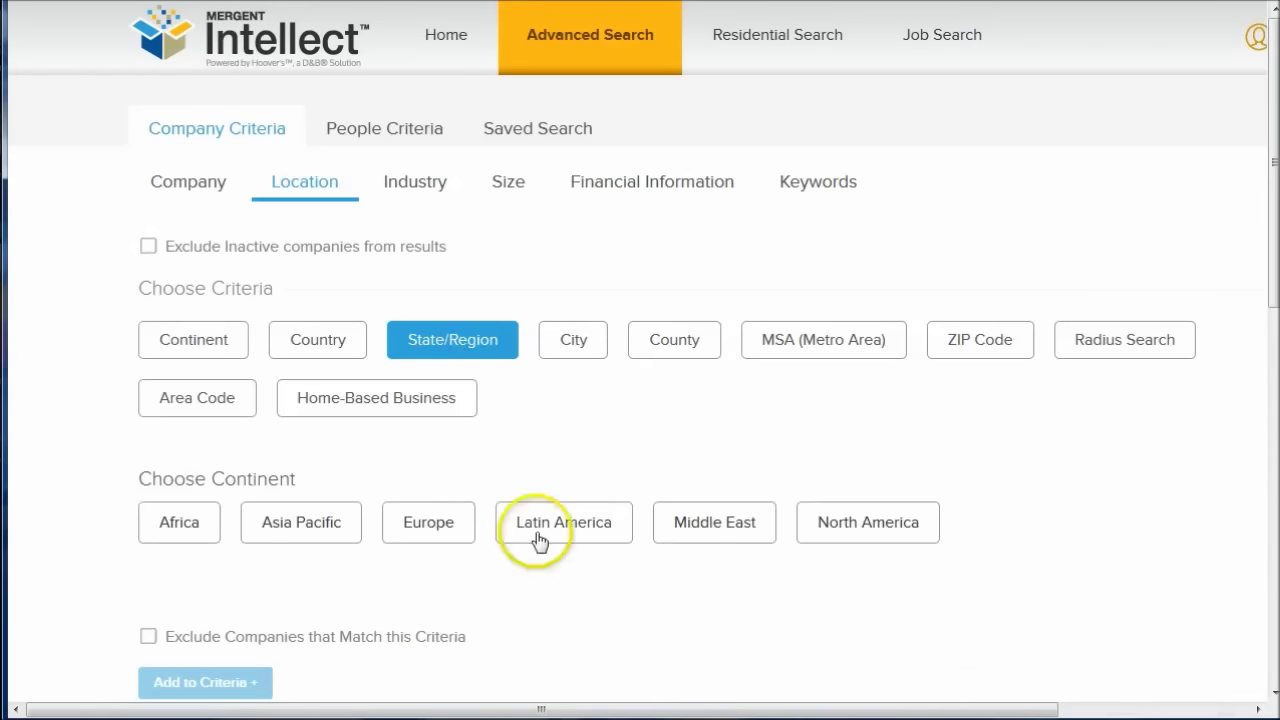
pyautogui.click(857, 521)
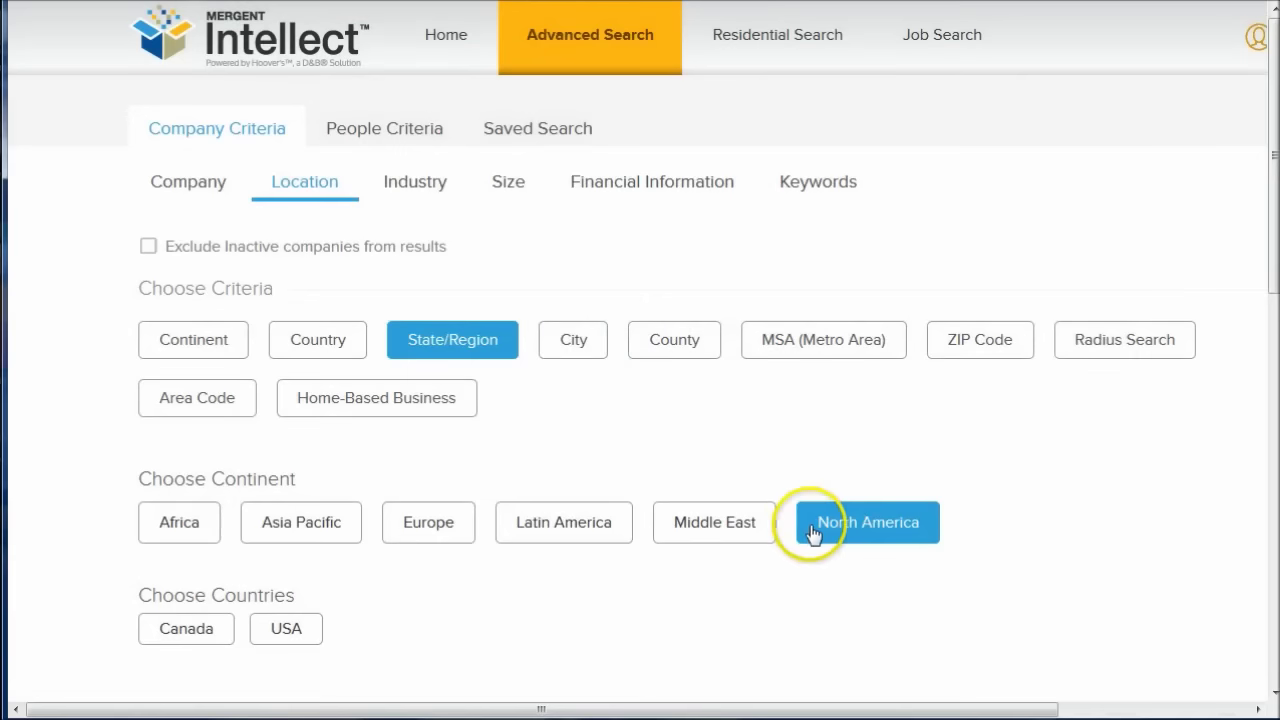
pyautogui.click(287, 628)
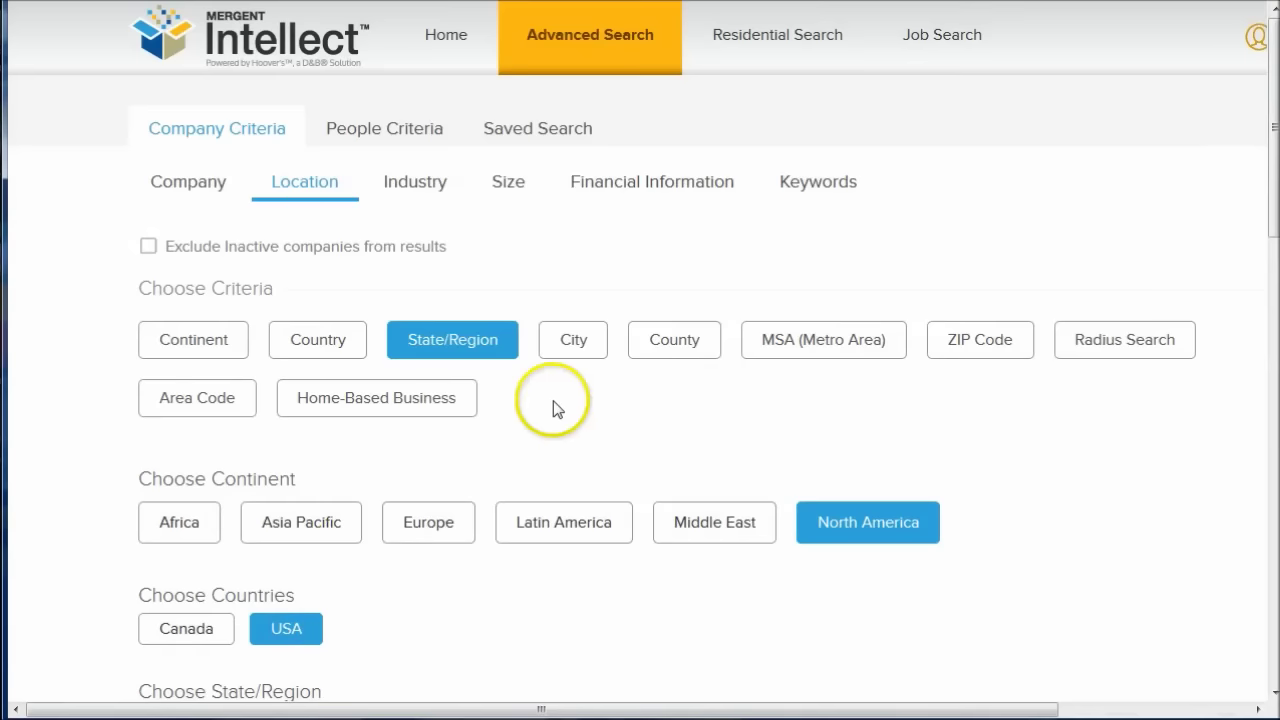
pyautogui.scroll(-4, 555, 400)
pyautogui.scroll(-1, 737, 397)
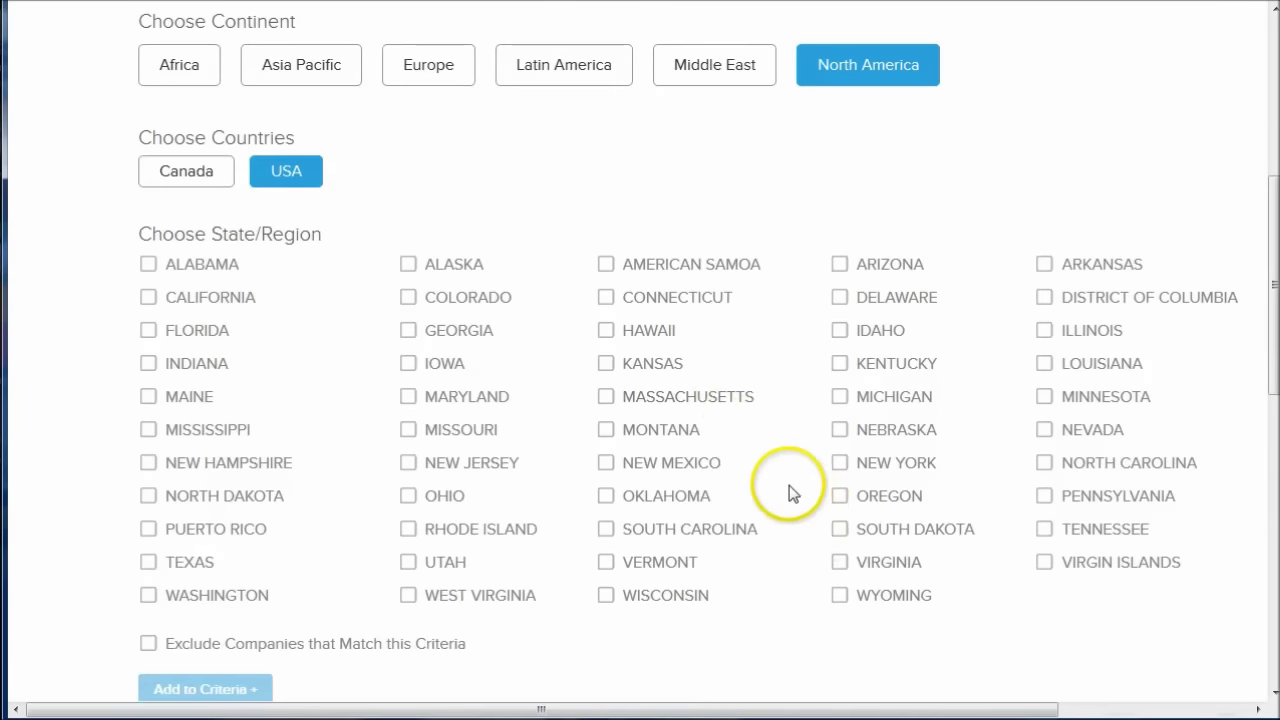
pyautogui.click(408, 495)
pyautogui.scroll(-1, 484, 470)
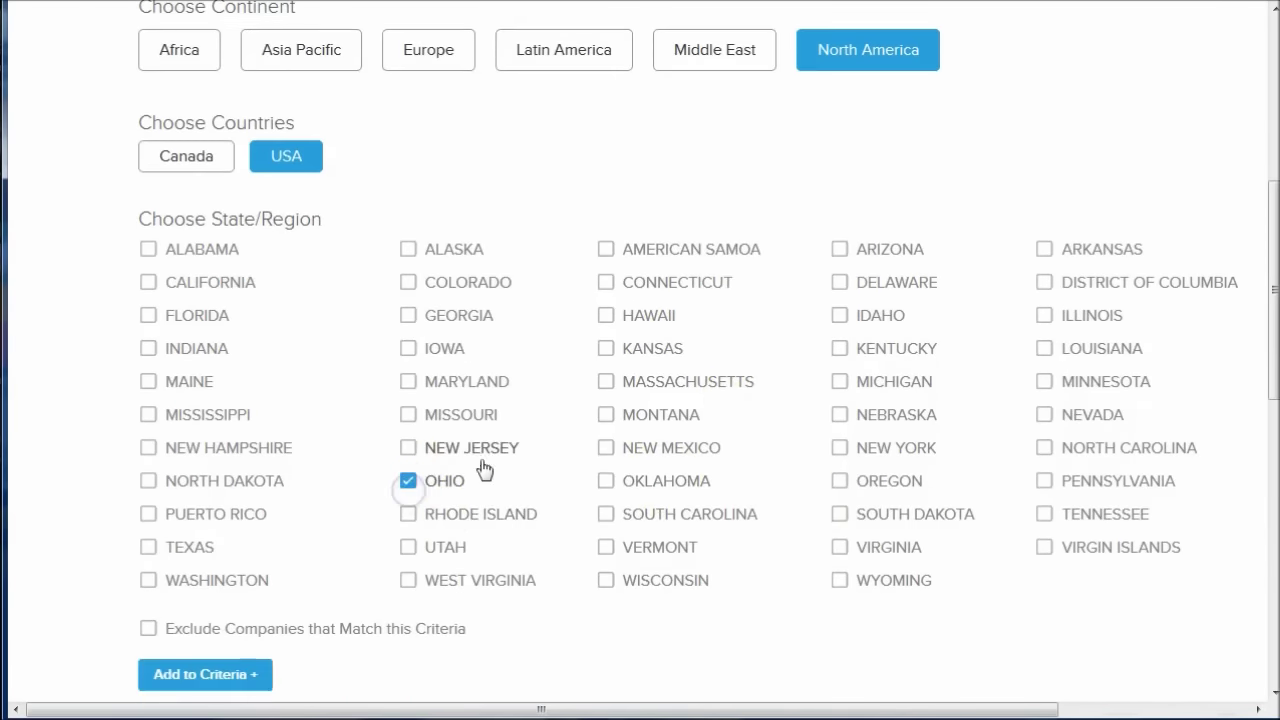
pyautogui.scroll(-3, 484, 468)
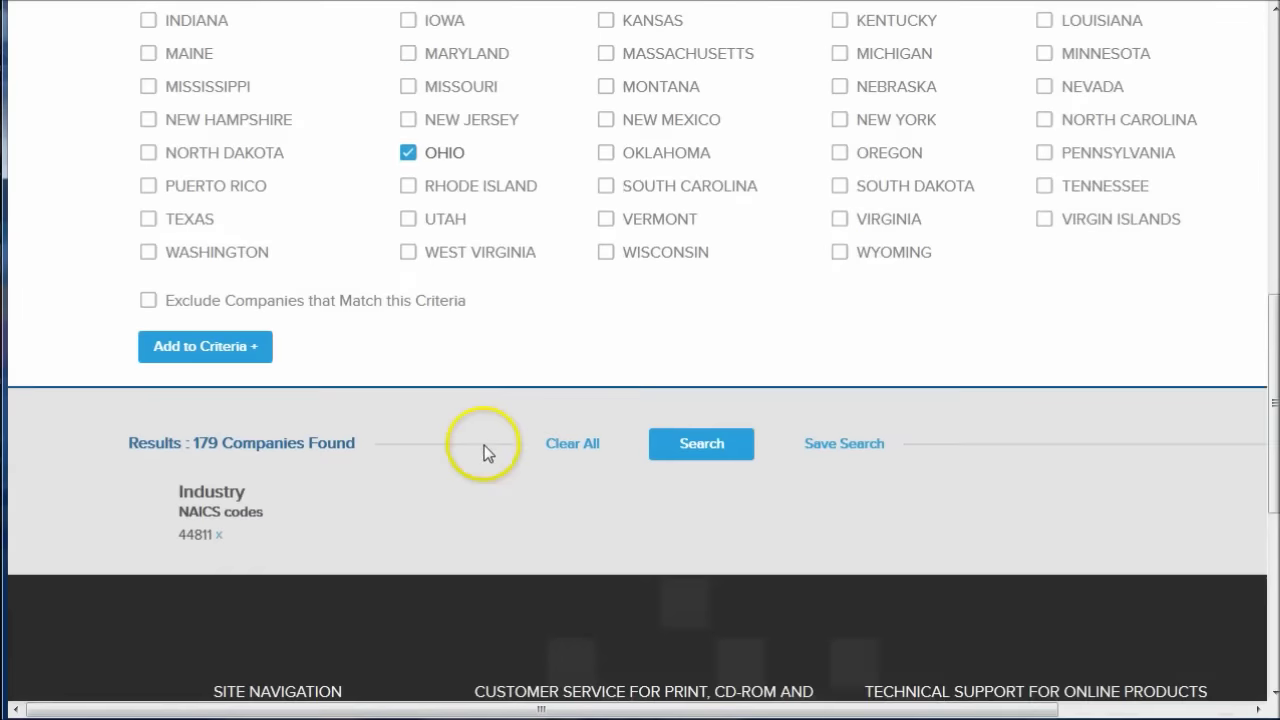
pyautogui.click(212, 347)
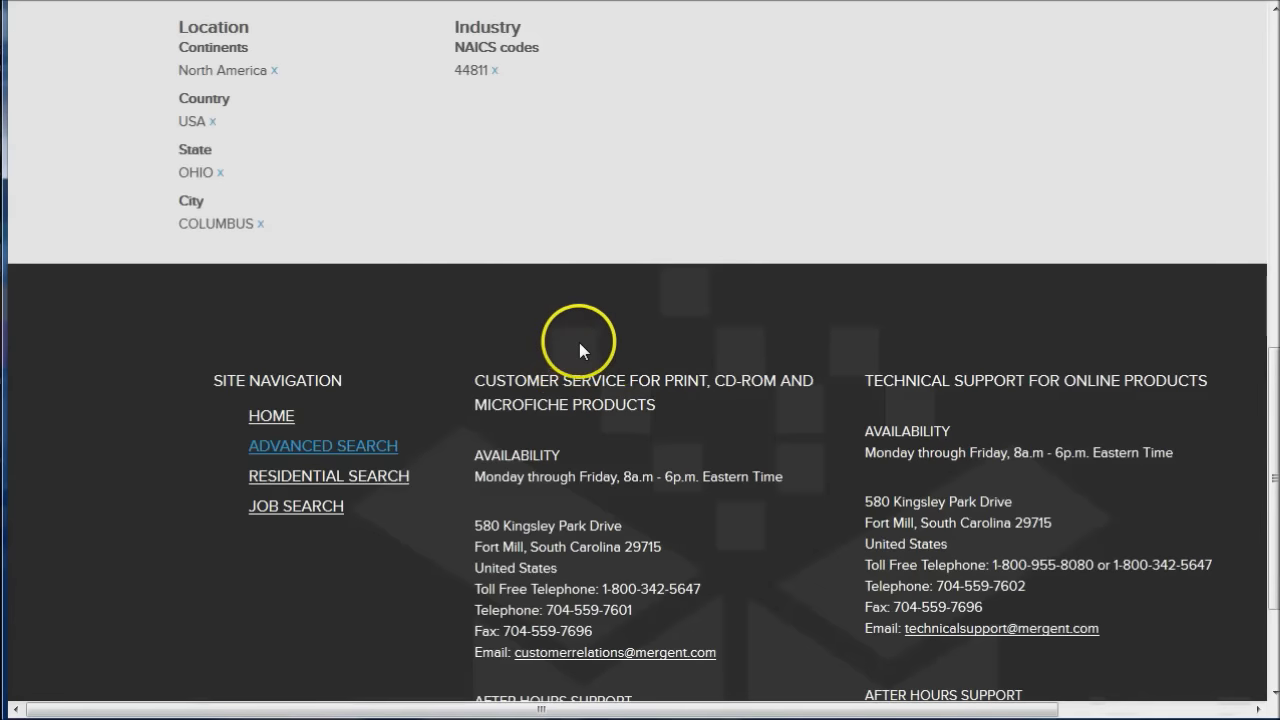
# Run the search and scroll through the 126 matching companies
pyautogui.scroll(3, 579, 342)
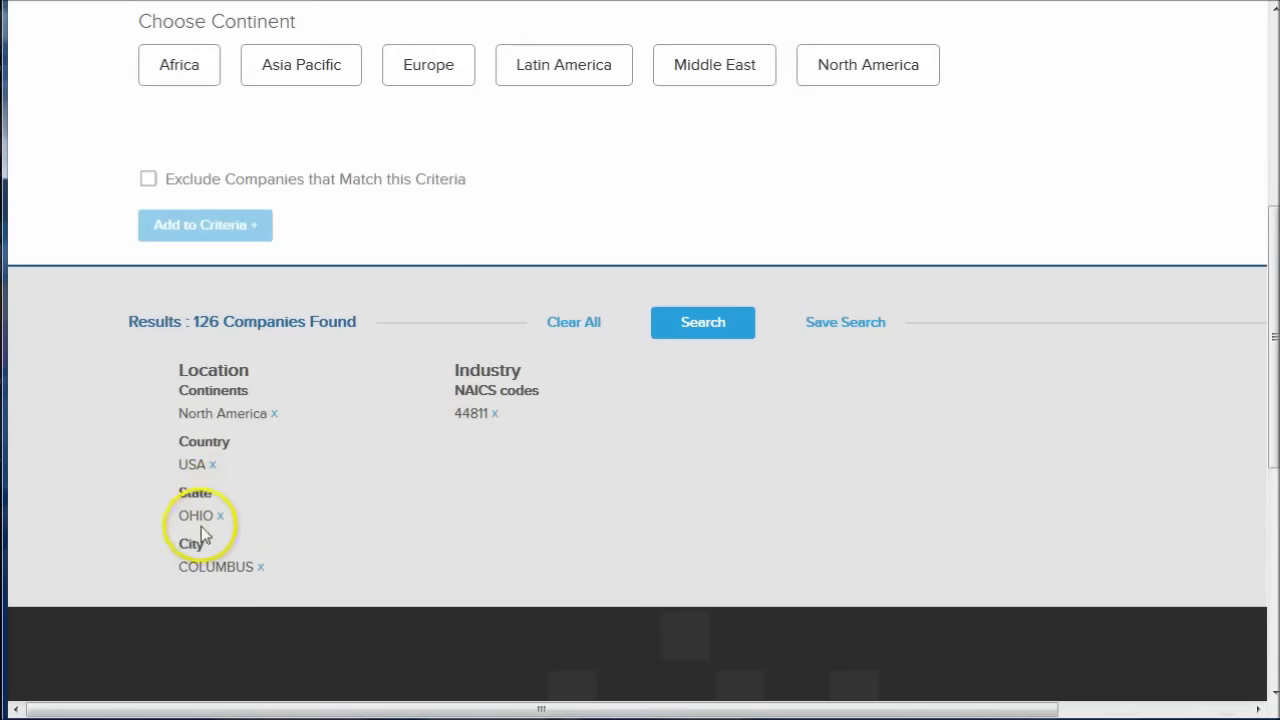
pyautogui.click(692, 326)
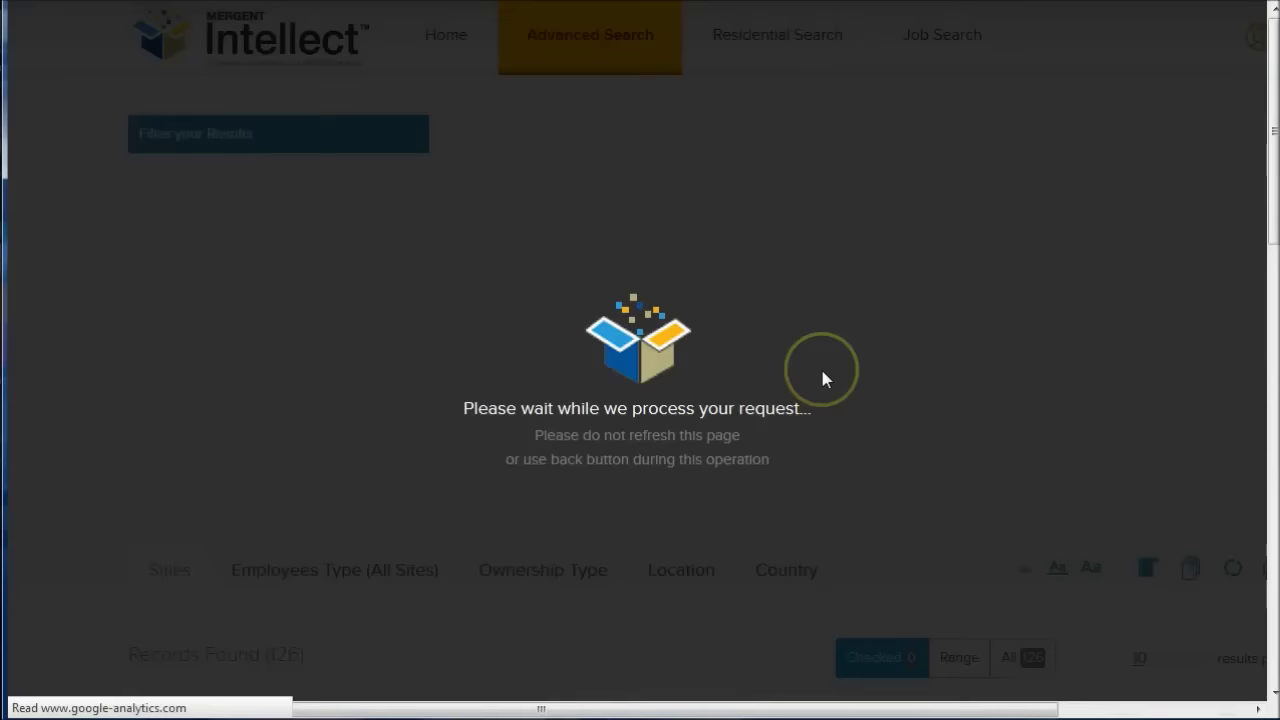
pyautogui.scroll(-2, 708, 386)
pyautogui.scroll(-2, 713, 377)
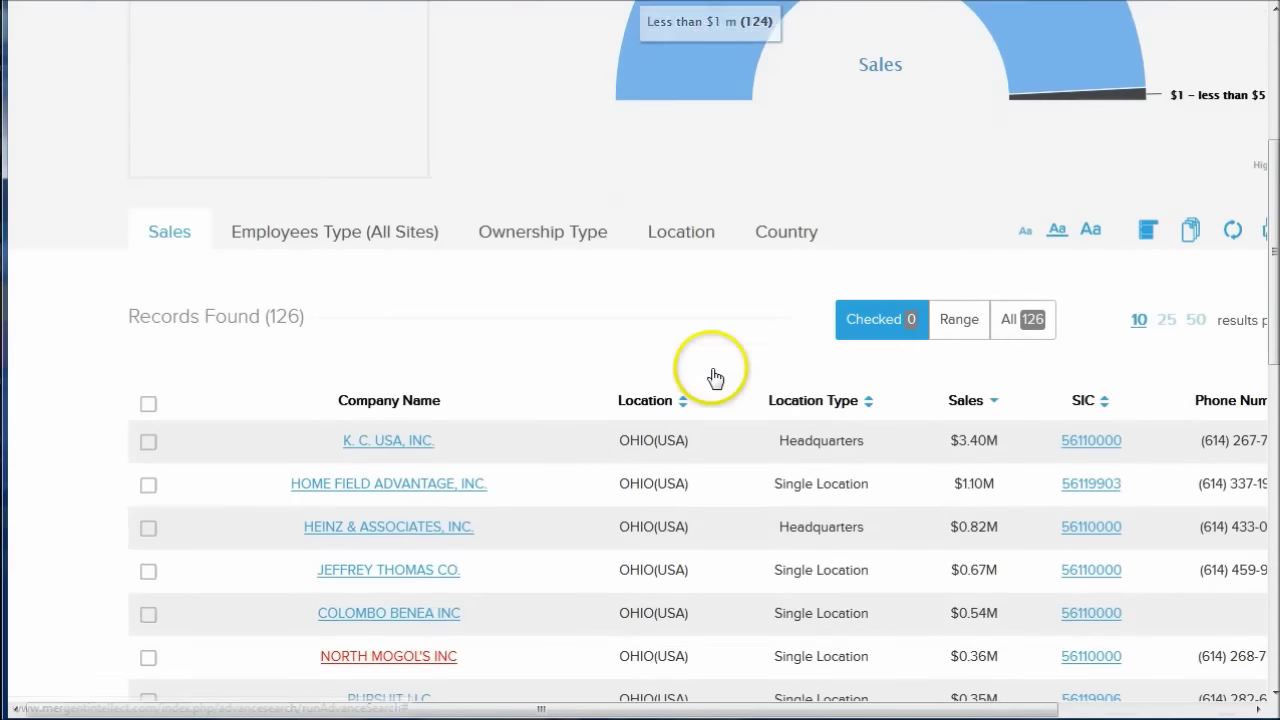
pyautogui.scroll(-1, 713, 377)
pyautogui.scroll(-1, 715, 377)
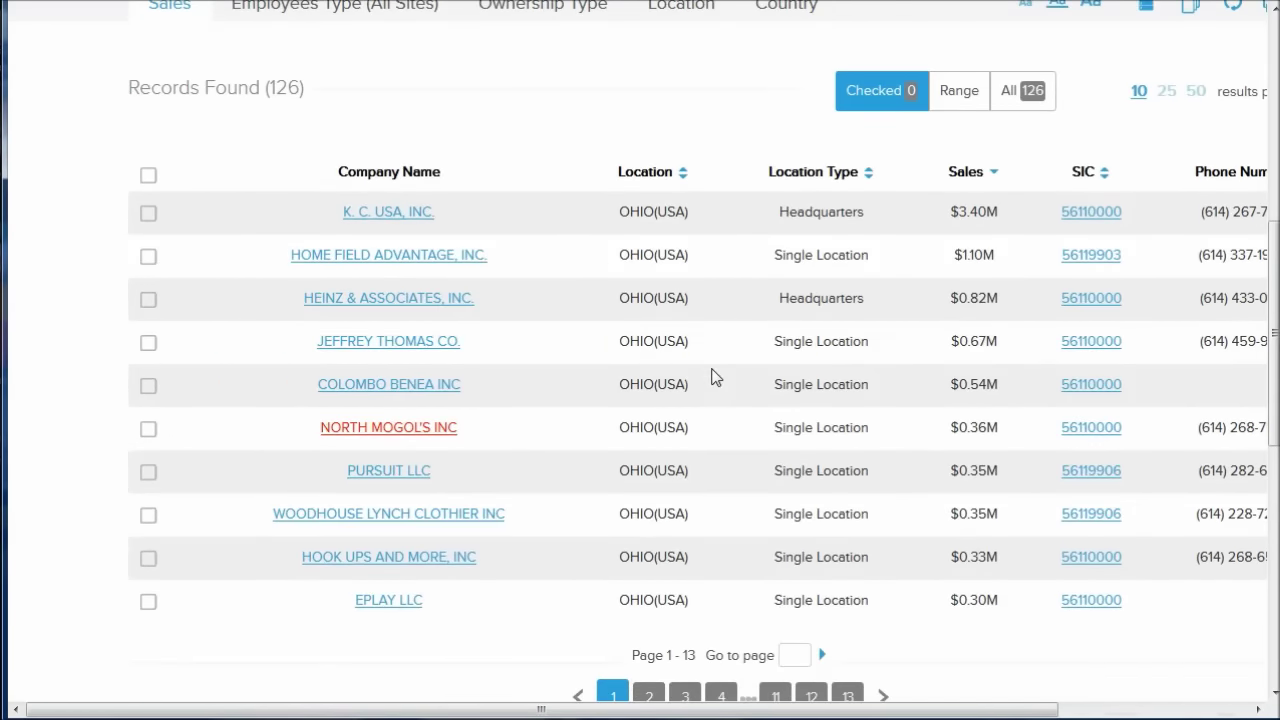
# Return to the Advanced Search criteria form
pyautogui.scroll(3, 713, 377)
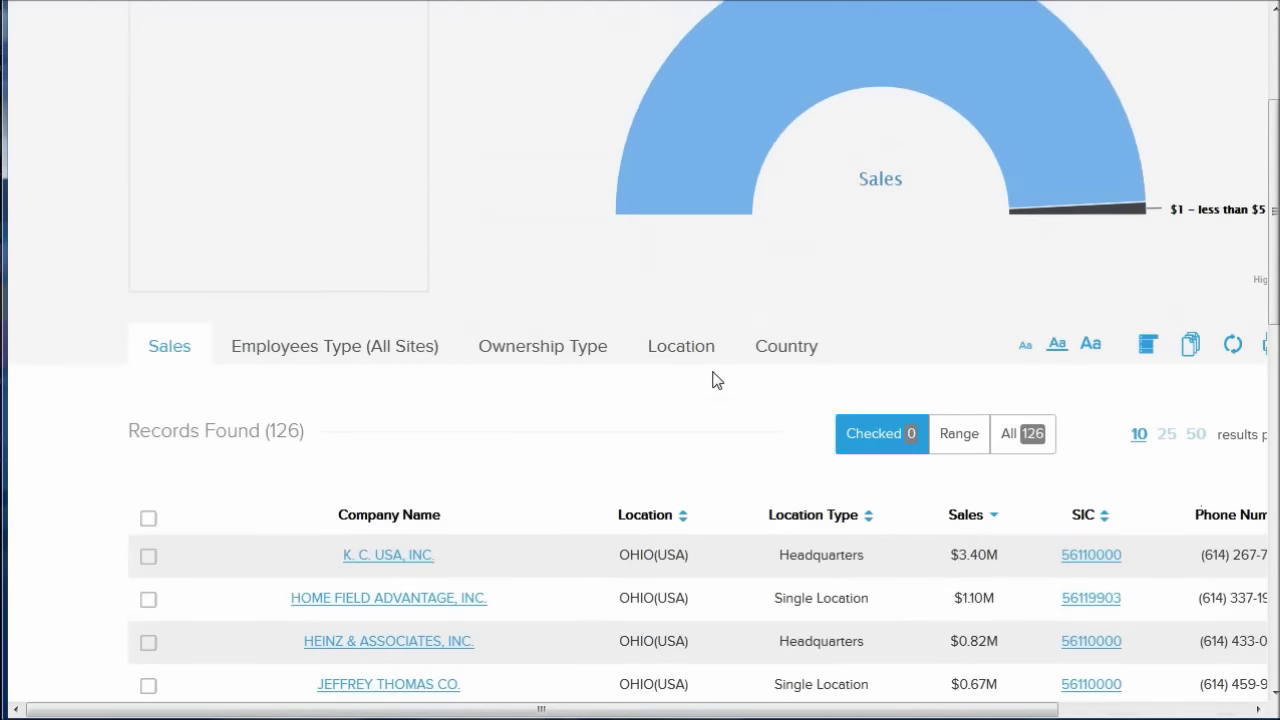
pyautogui.scroll(2, 713, 379)
pyautogui.click(695, 362)
pyautogui.click(581, 37)
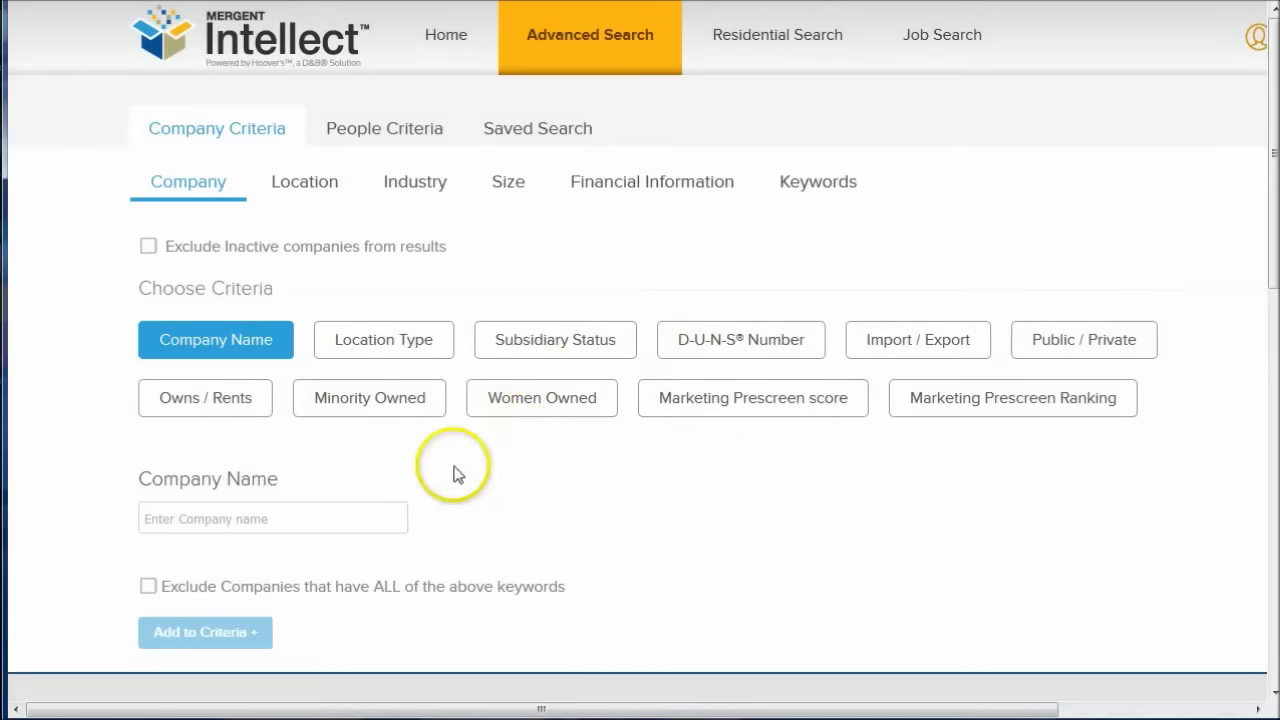
# Remove the NAICS 44811 industry criterion
pyautogui.scroll(-5, 520, 420)
pyautogui.scroll(-1, 536, 365)
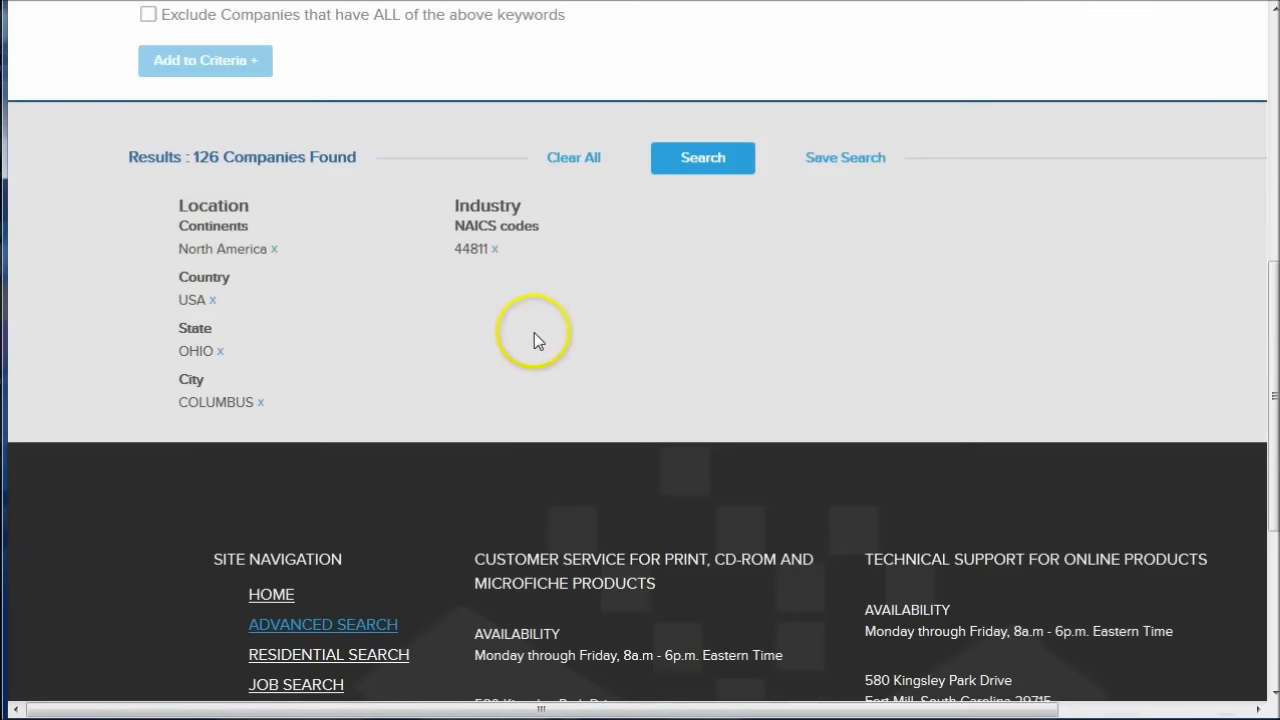
pyautogui.click(494, 248)
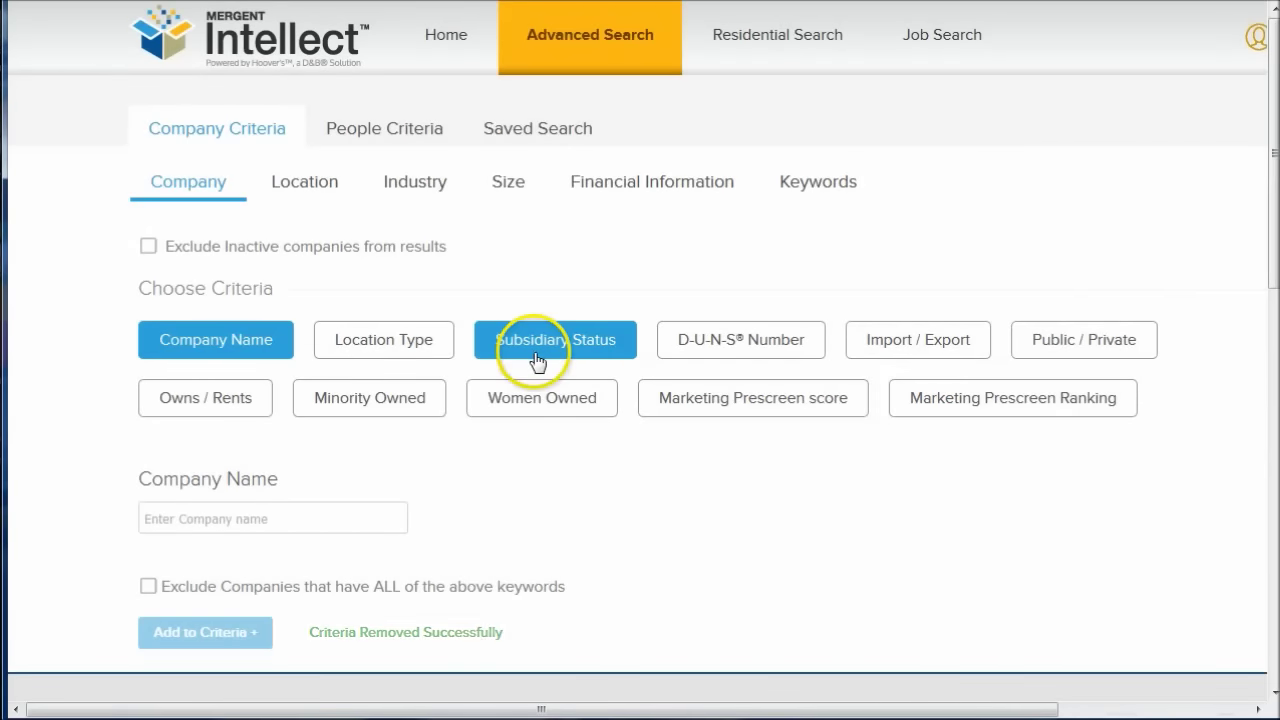
# Expand the SIC tree through 5, 56 and 5611 to show 561199 subcodes 56119900–56119907
pyautogui.click(413, 184)
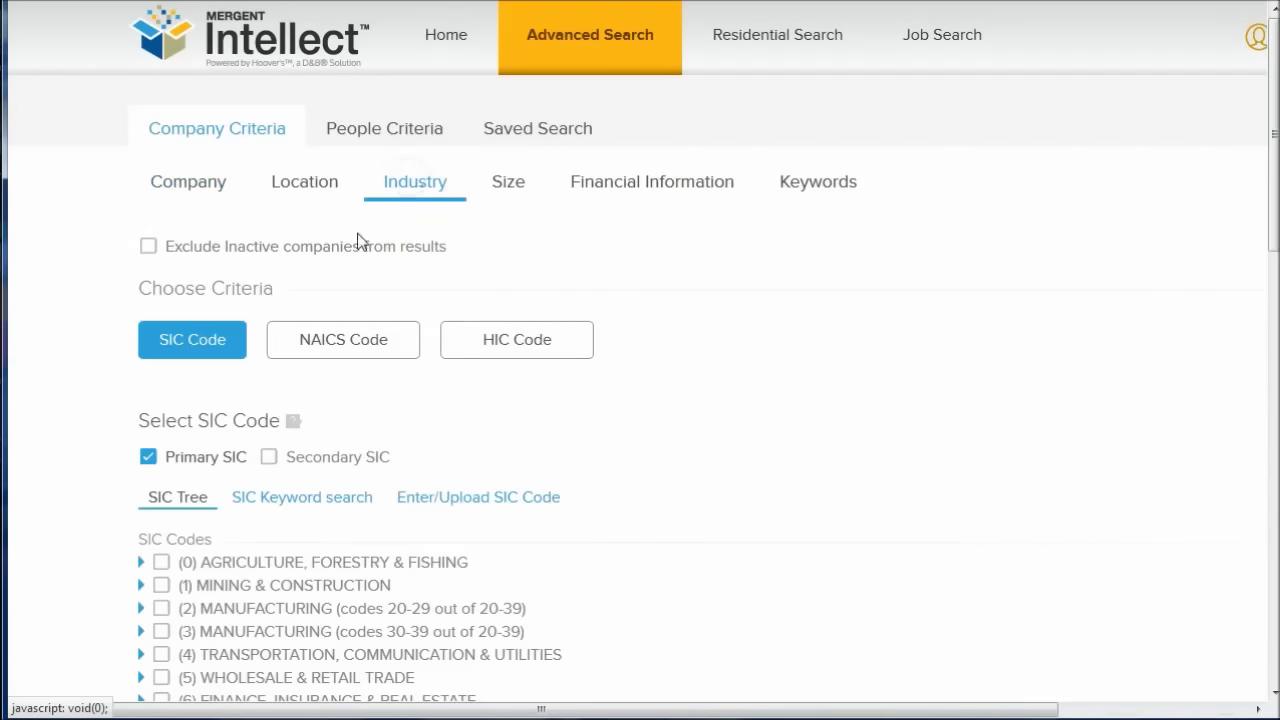
pyautogui.scroll(-2, 463, 428)
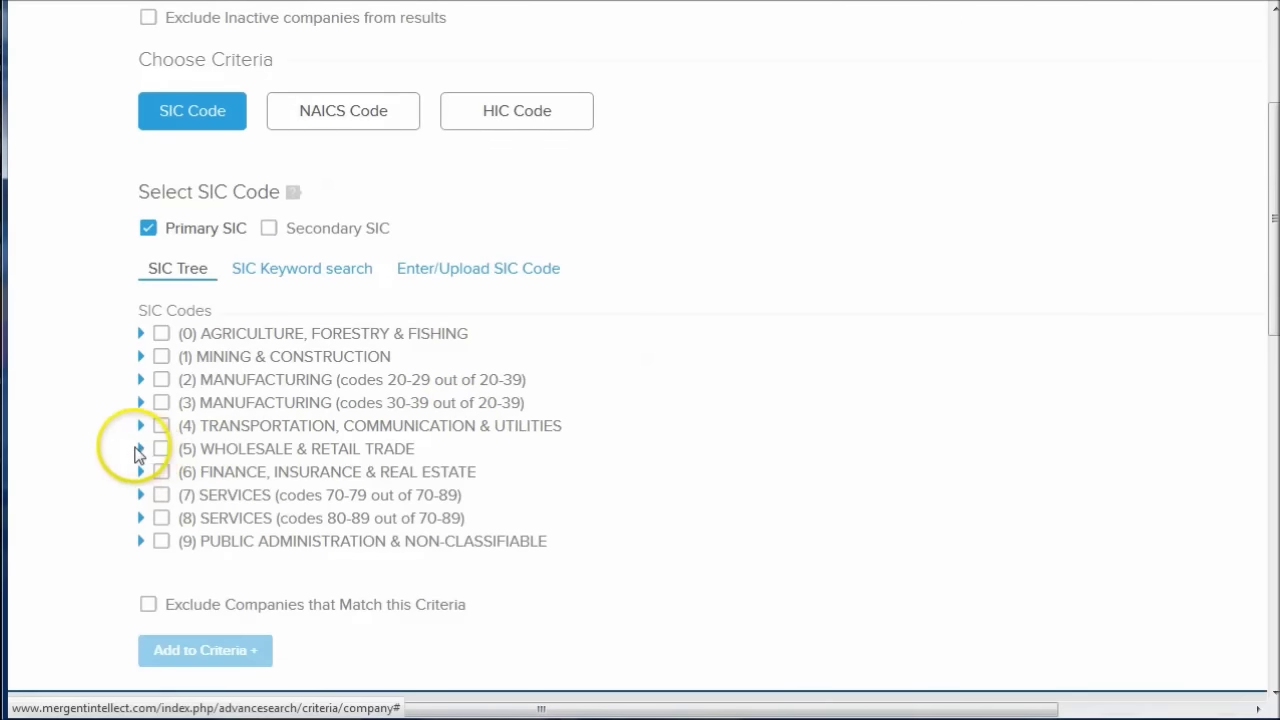
pyautogui.click(139, 449)
pyautogui.scroll(-4, 203, 434)
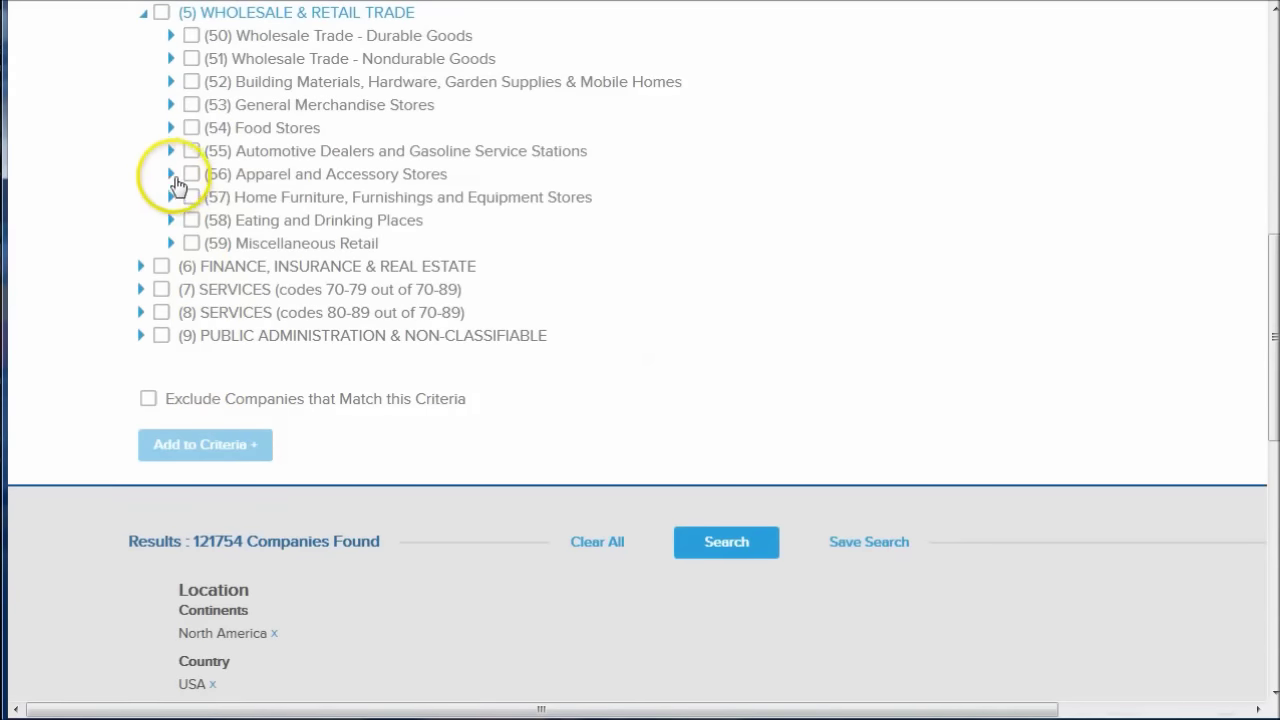
pyautogui.click(171, 173)
pyautogui.scroll(-3, 171, 173)
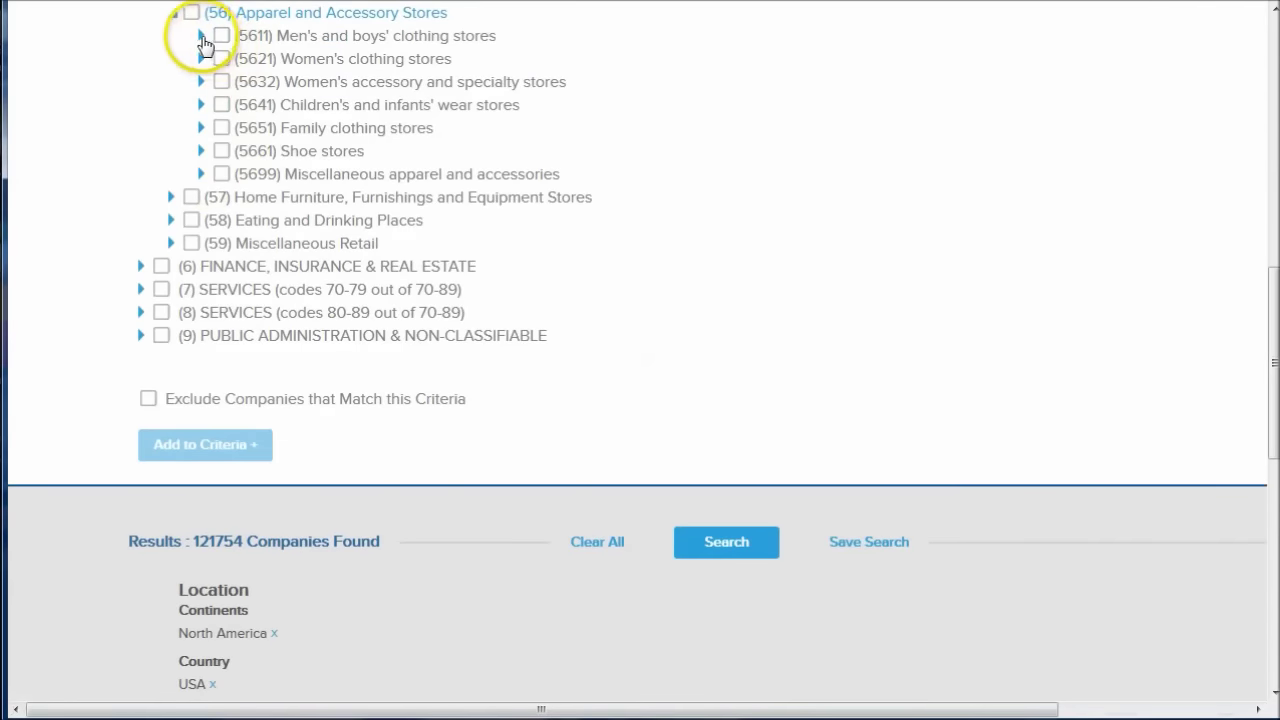
pyautogui.click(200, 35)
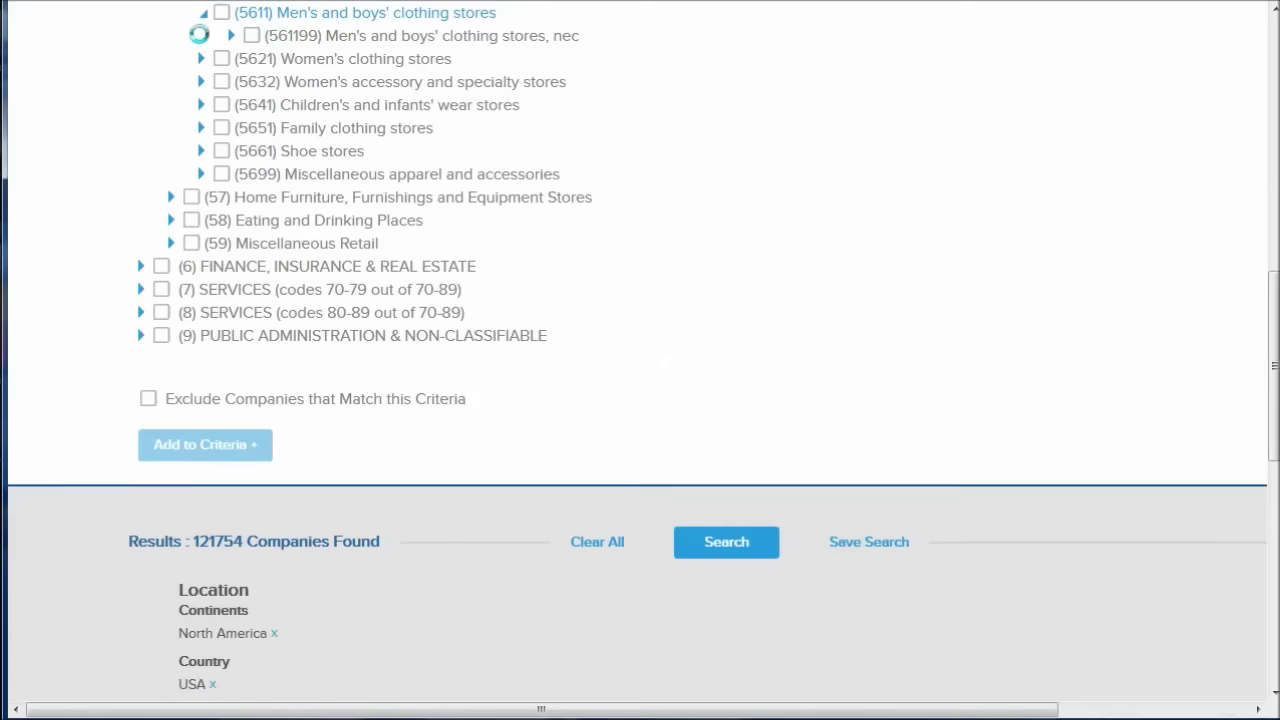
pyautogui.scroll(2, 378, 545)
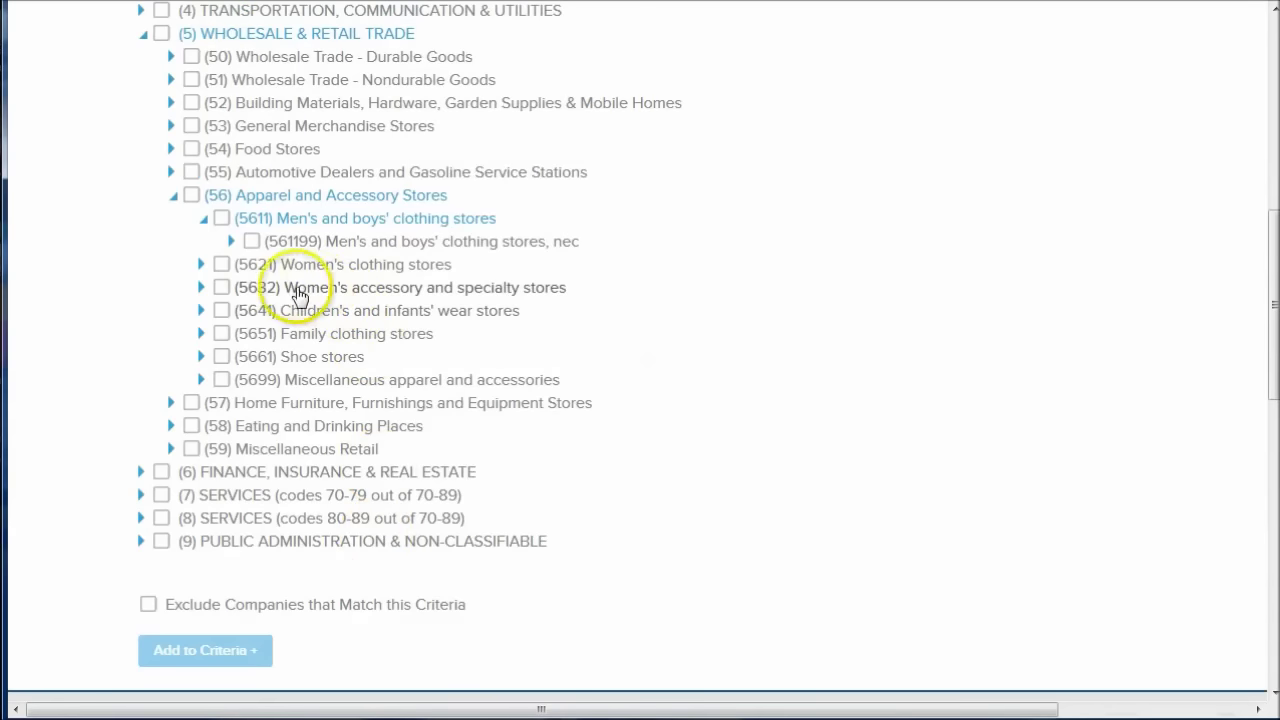
pyautogui.click(231, 243)
pyautogui.scroll(-3, 231, 245)
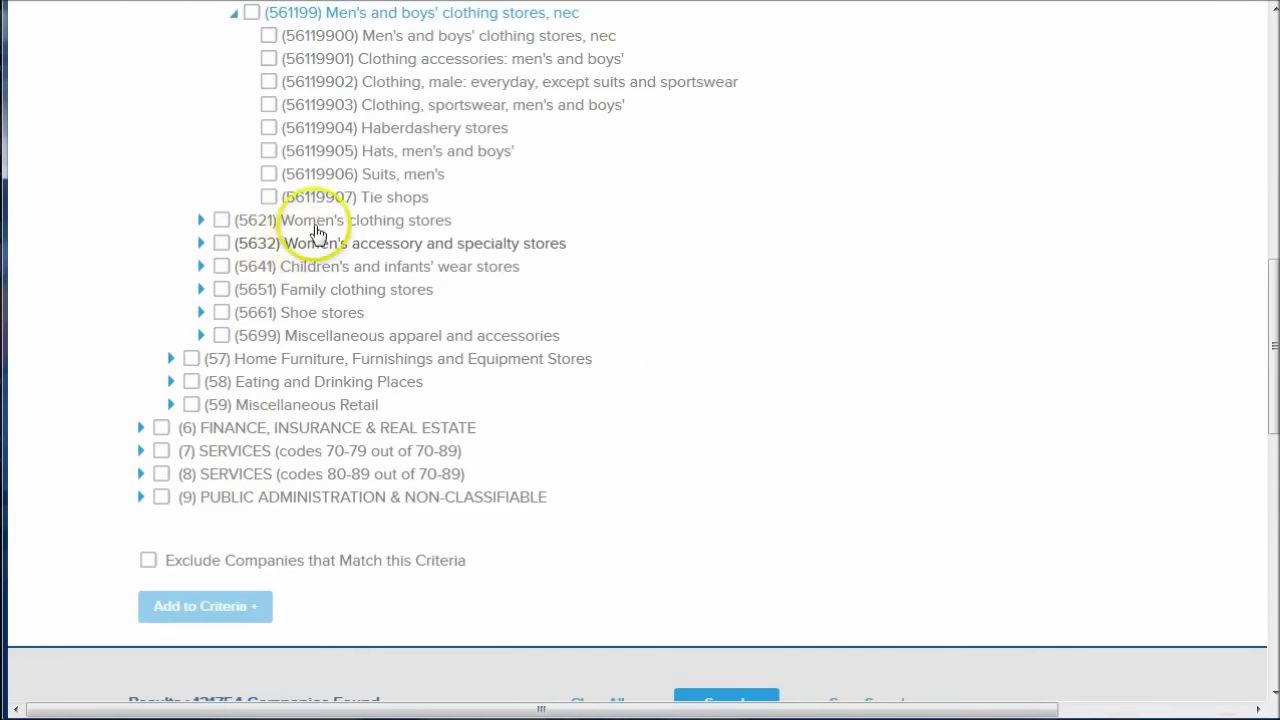
# Add SIC codes 56119904, 56119906 and 56119907 as criteria, narrowing results to 10 companies
pyautogui.click(268, 175)
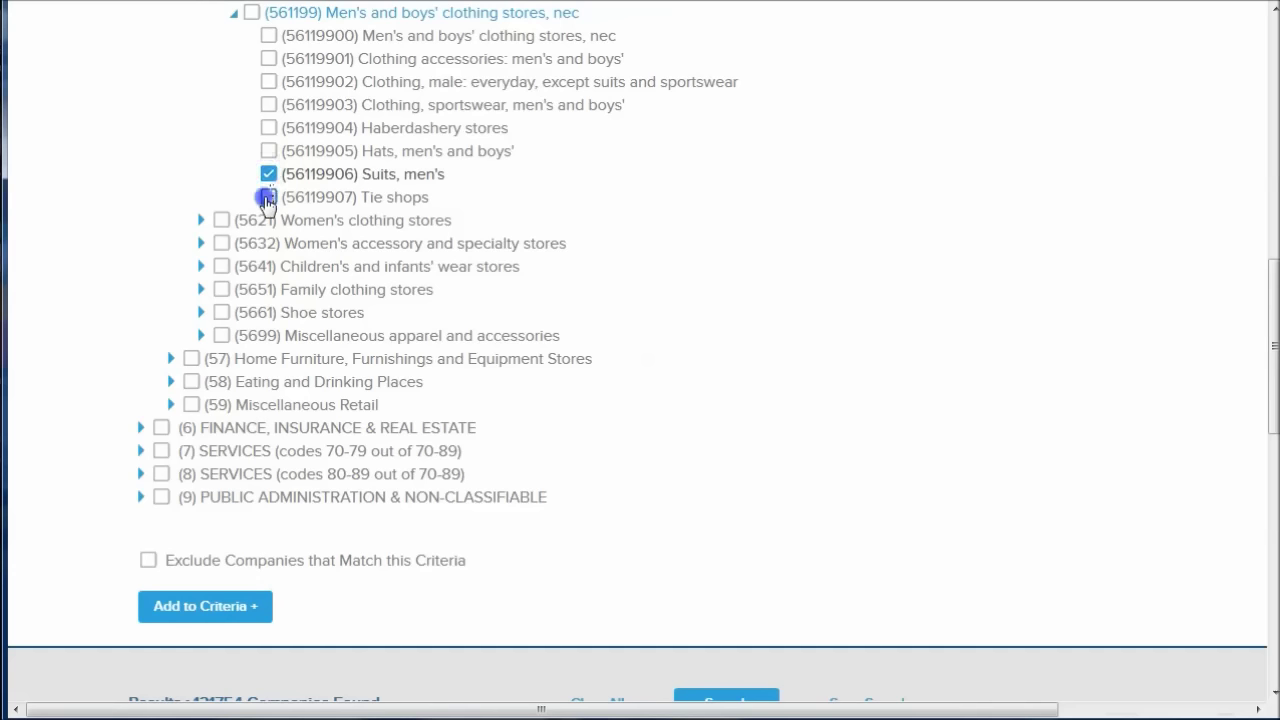
pyautogui.click(267, 128)
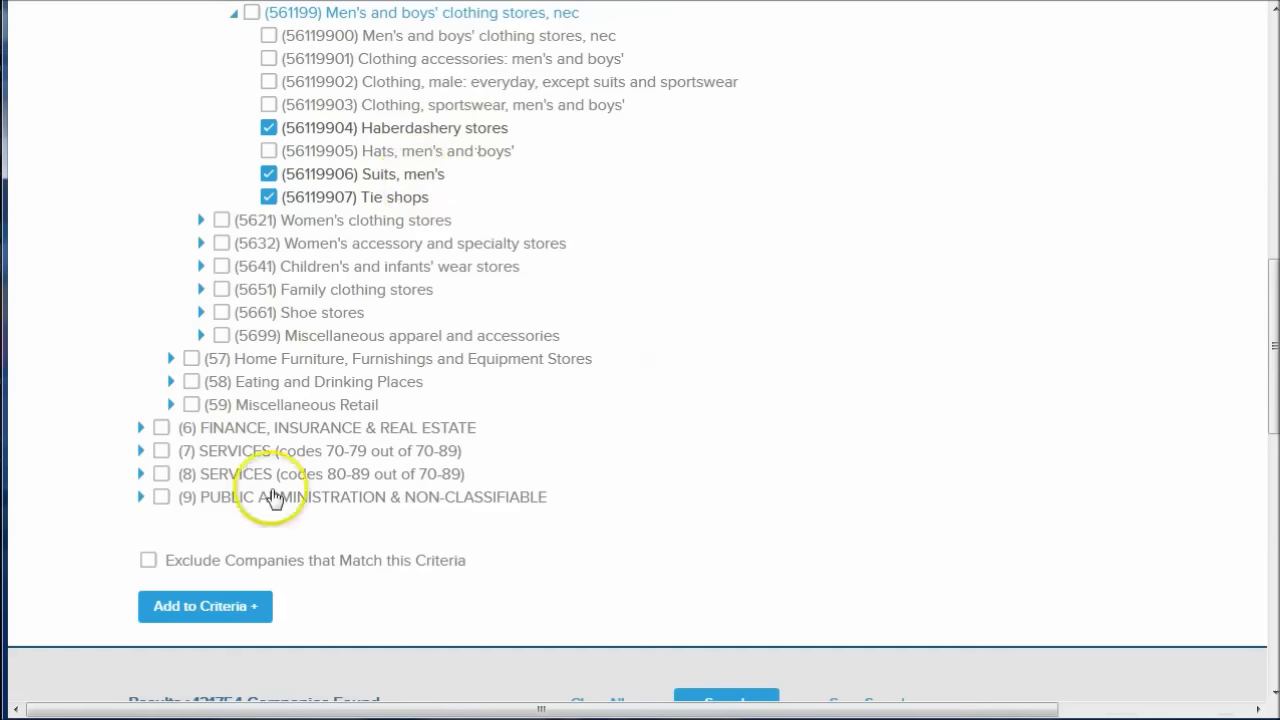
pyautogui.click(206, 612)
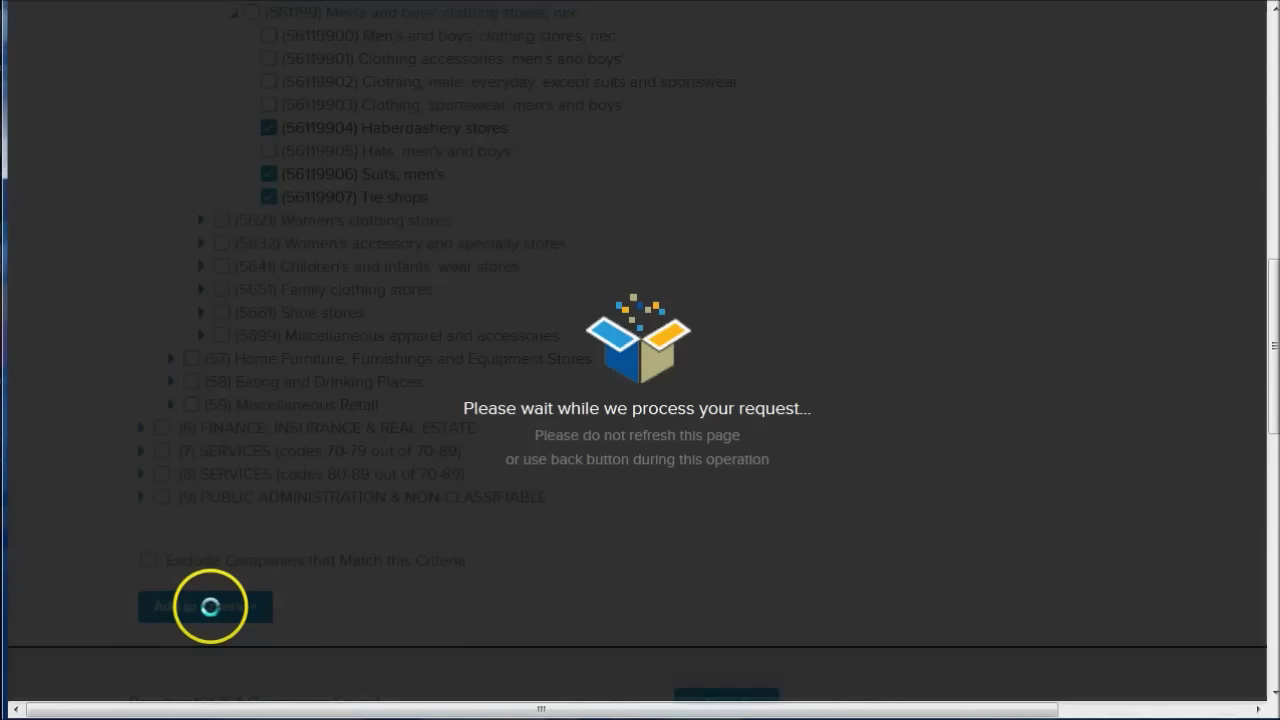
pyautogui.scroll(-3, 527, 329)
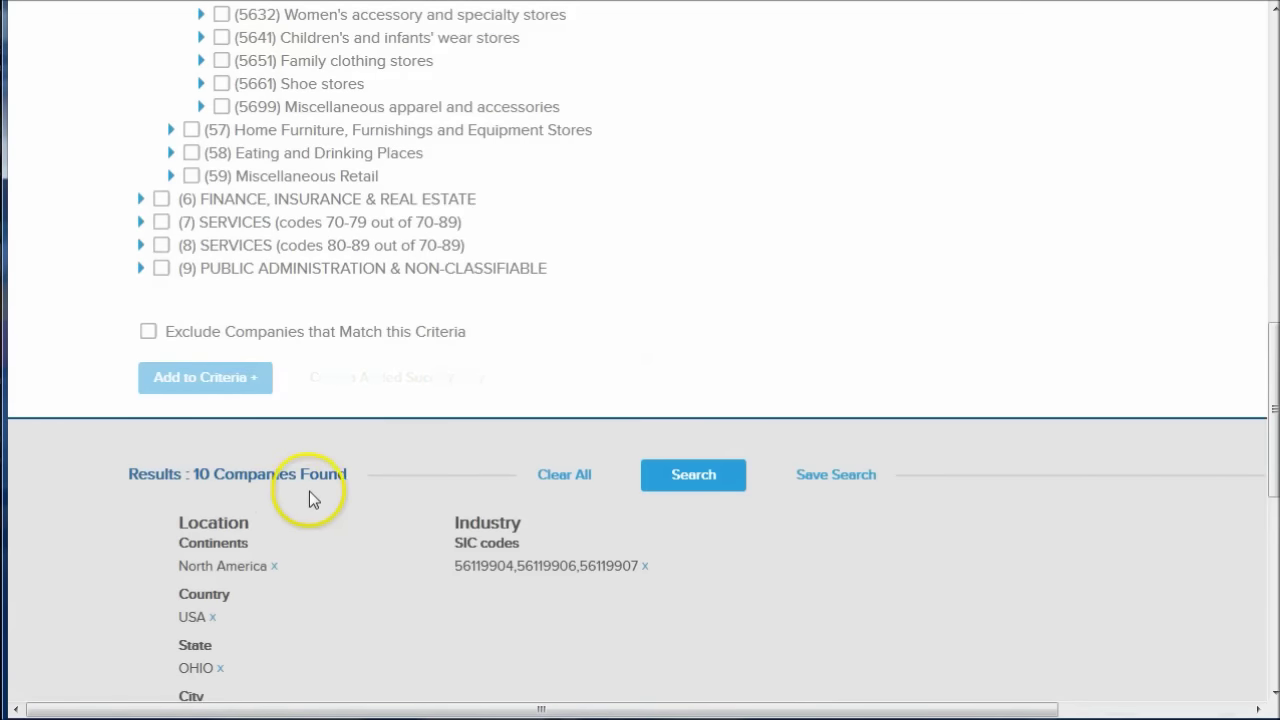
pyautogui.scroll(-1, 311, 494)
pyautogui.click(687, 369)
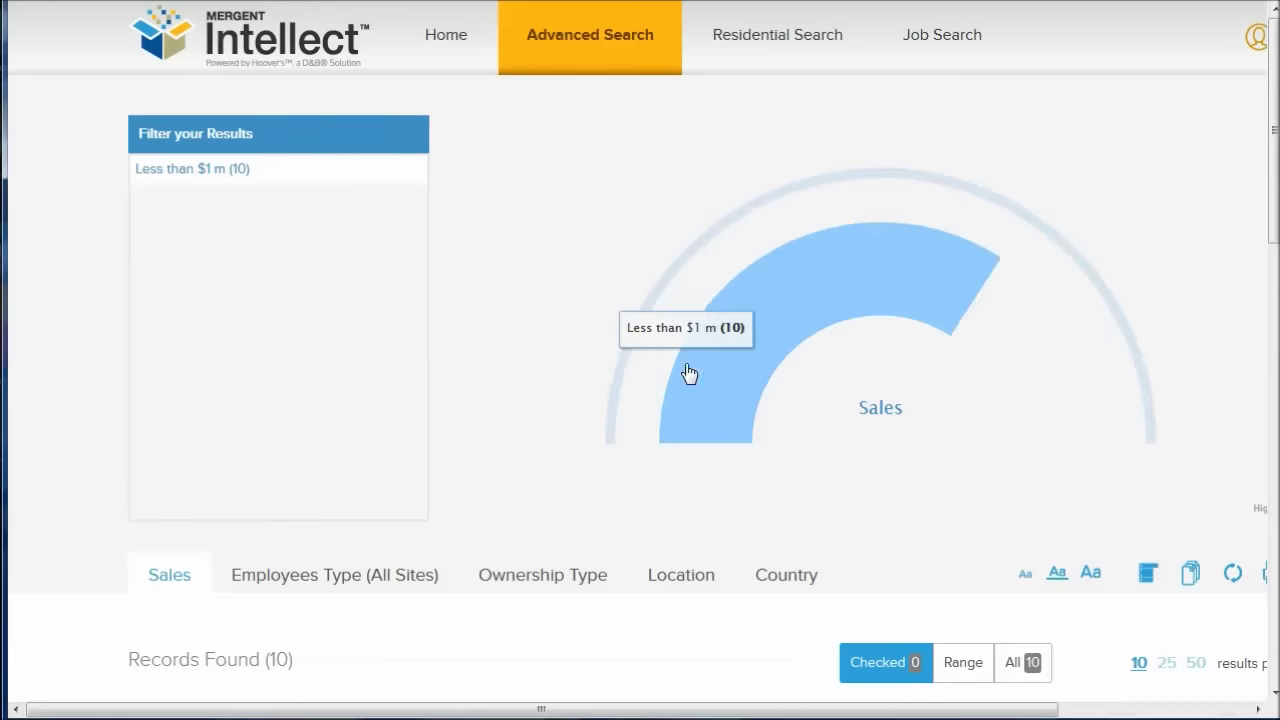
# Run the refined search and scroll through the 10 Columbus results
pyautogui.click(550, 362)
pyautogui.scroll(-1, 555, 357)
pyautogui.scroll(-3, 555, 357)
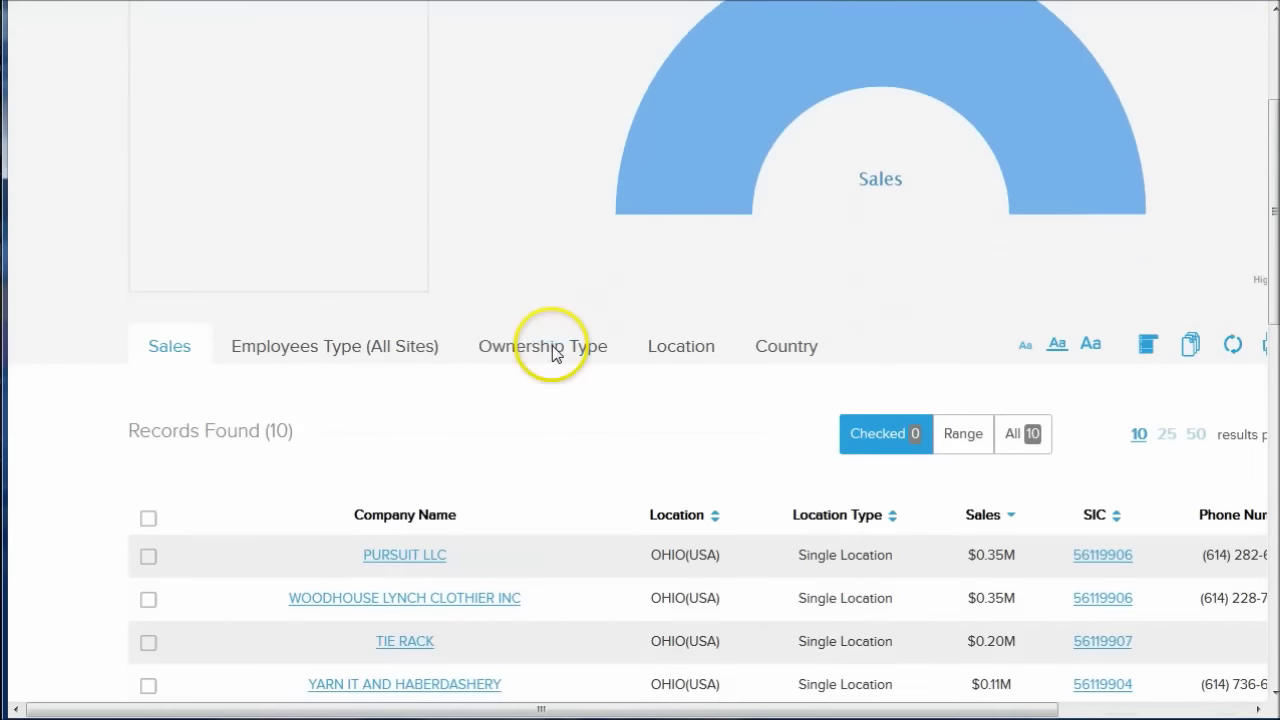
pyautogui.scroll(-1, 556, 354)
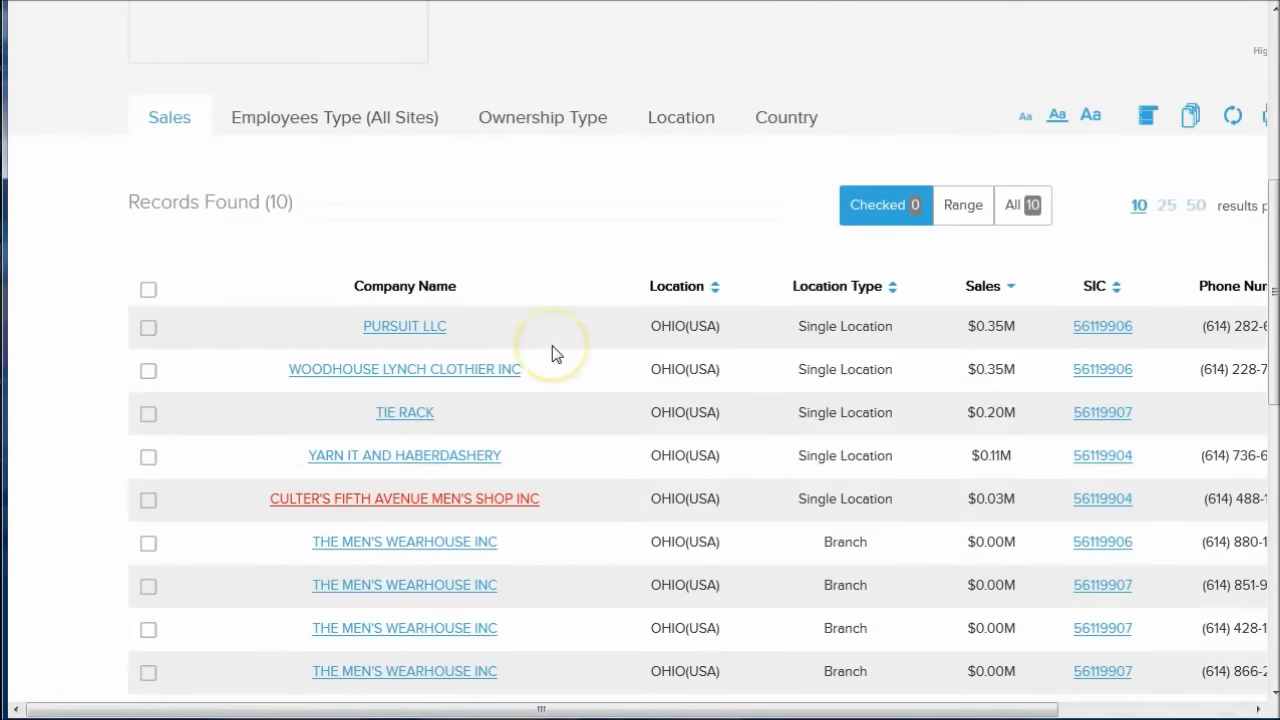
pyautogui.scroll(-1, 553, 352)
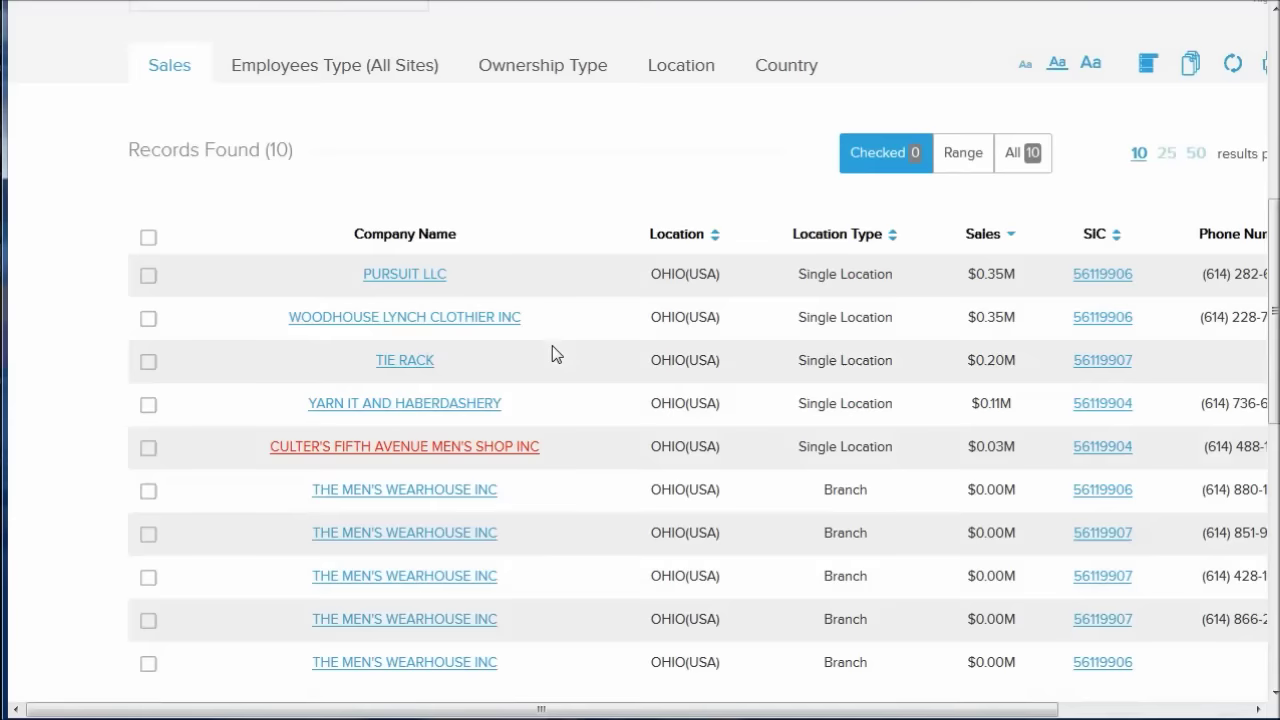
# Preview YARN IT AND HABERDASHERY, then open WOODHOUSE LYNCH CLOTHIER INC's details
pyautogui.click(606, 336)
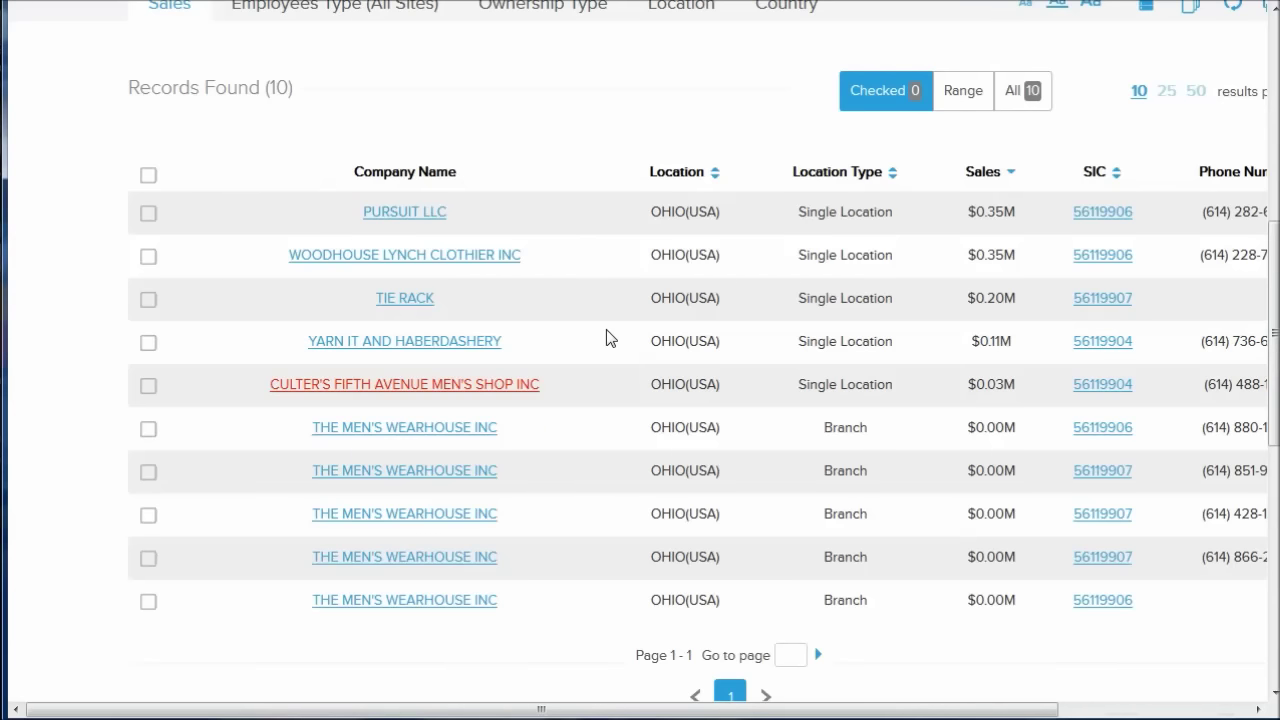
pyautogui.click(470, 352)
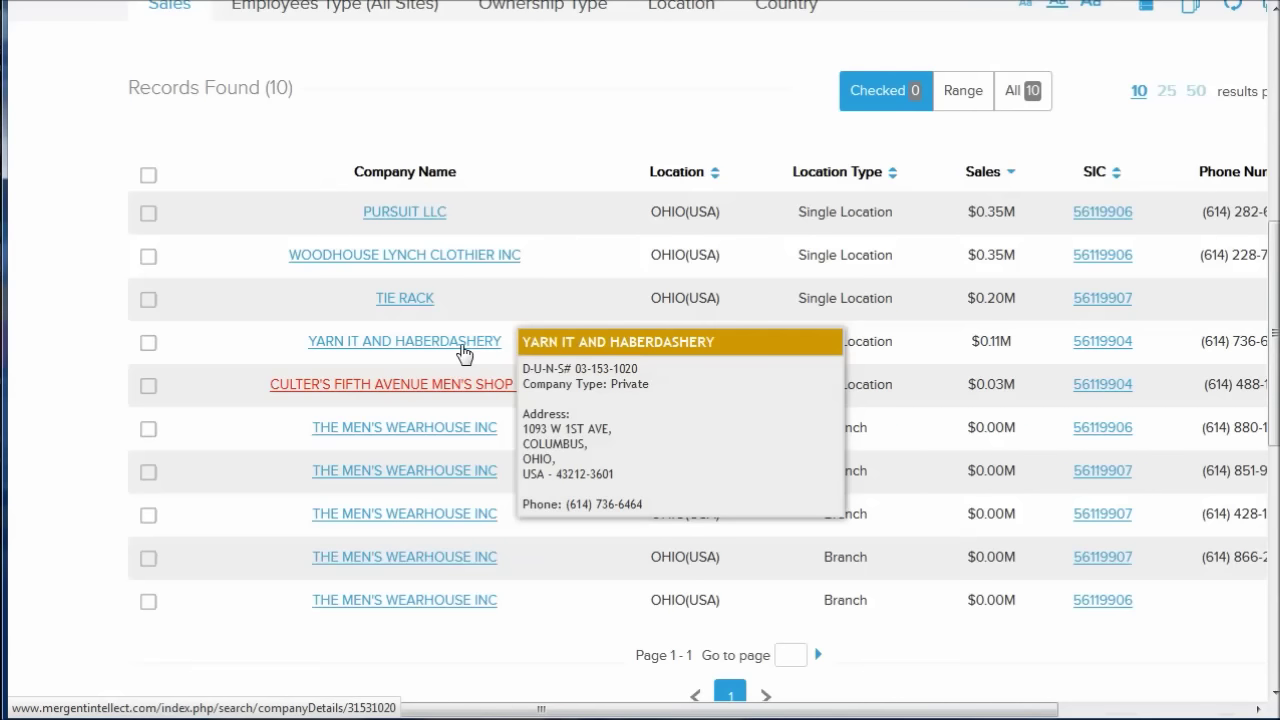
pyautogui.moveTo(456, 264)
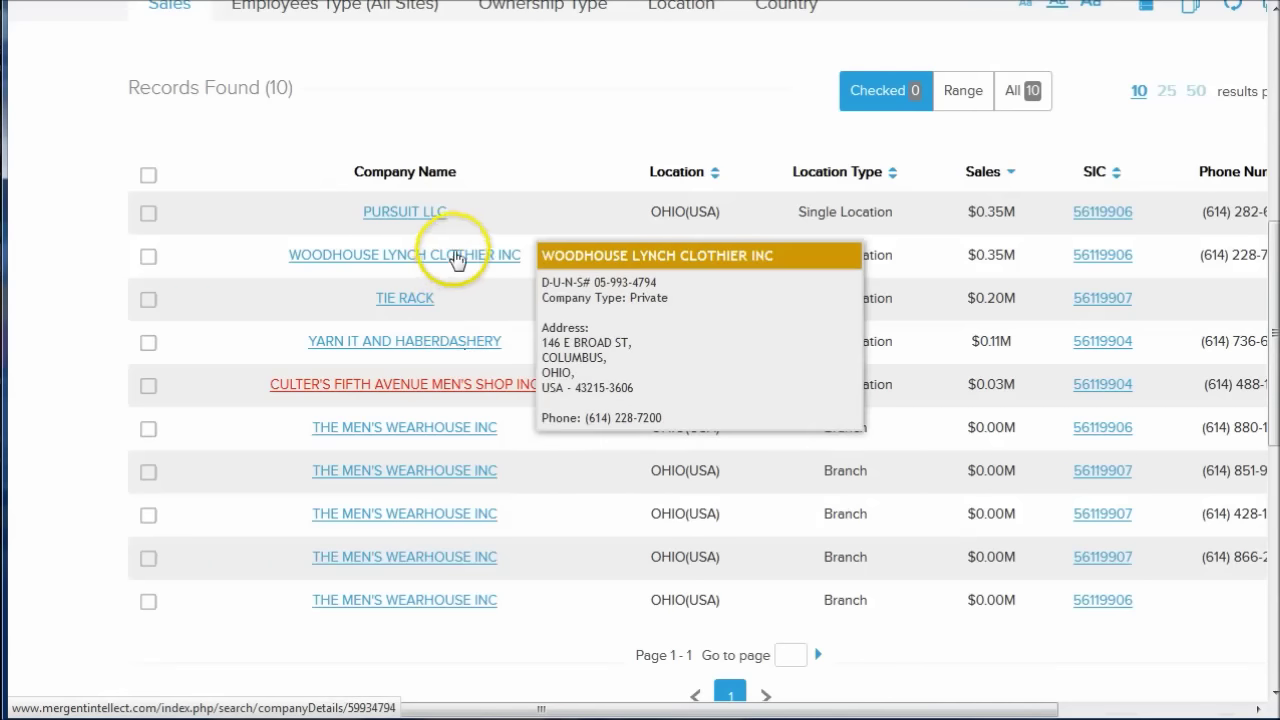
pyautogui.click(452, 258)
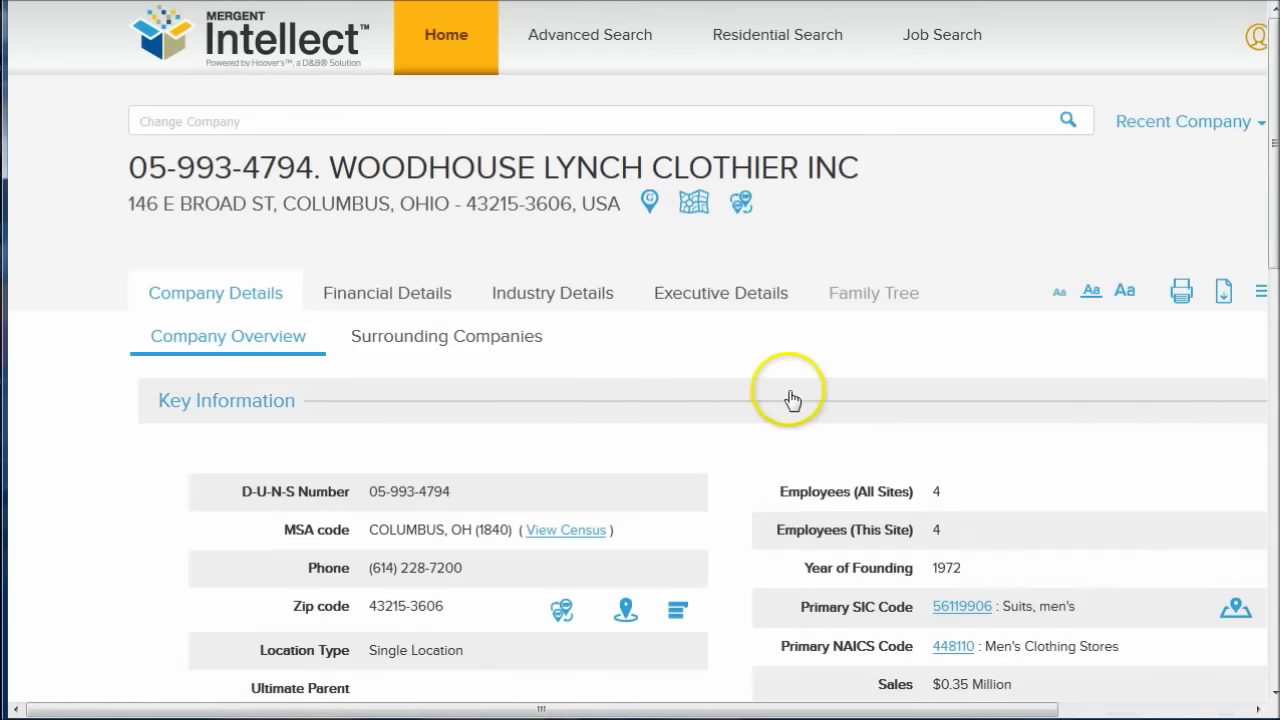
# Scroll WOODHOUSE LYNCH CLOTHIER INC's overview: 4 employees, founded 1972, $0.35 Million sales
pyautogui.scroll(-3, 785, 390)
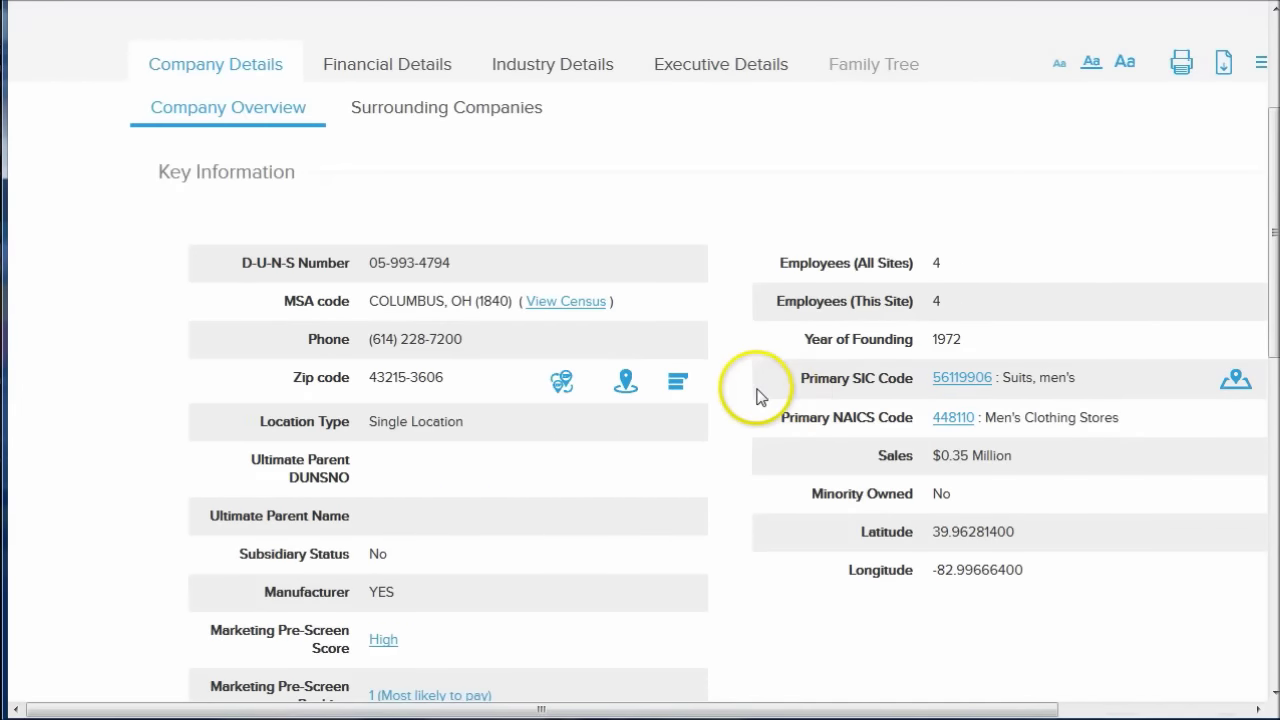
pyautogui.scroll(1, 775, 408)
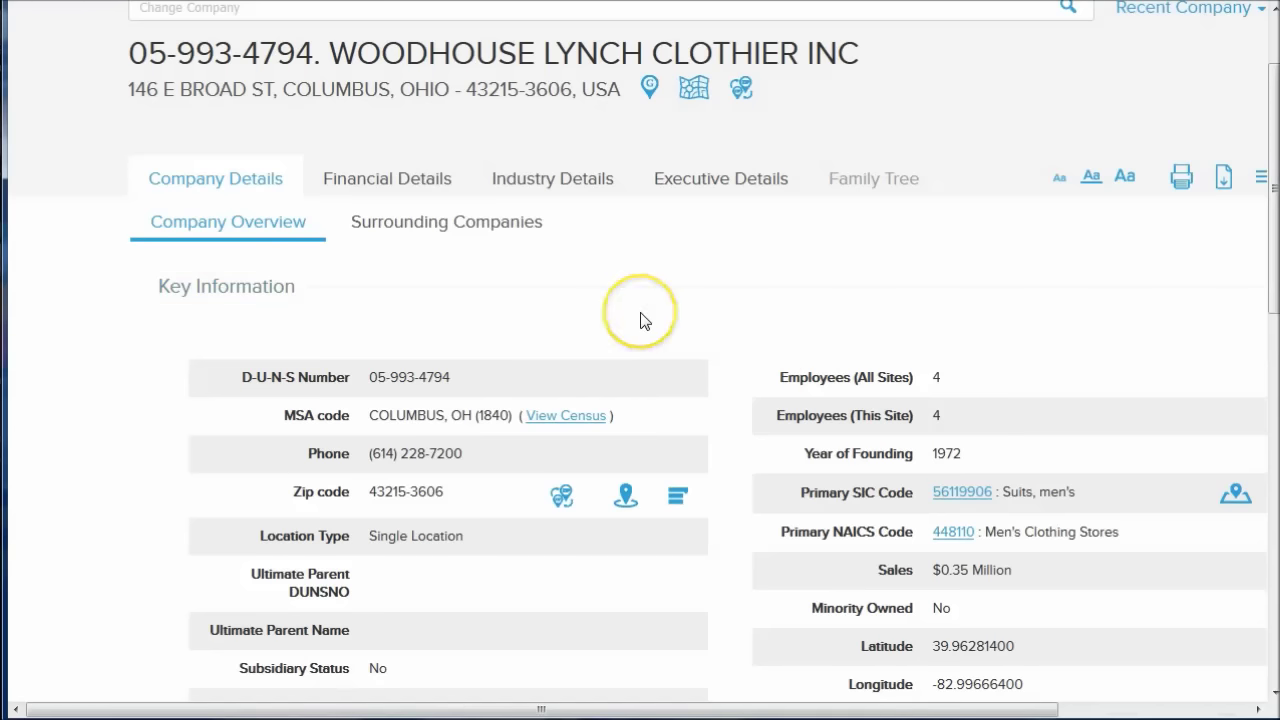
pyautogui.scroll(-1, 640, 312)
pyautogui.scroll(-1, 643, 320)
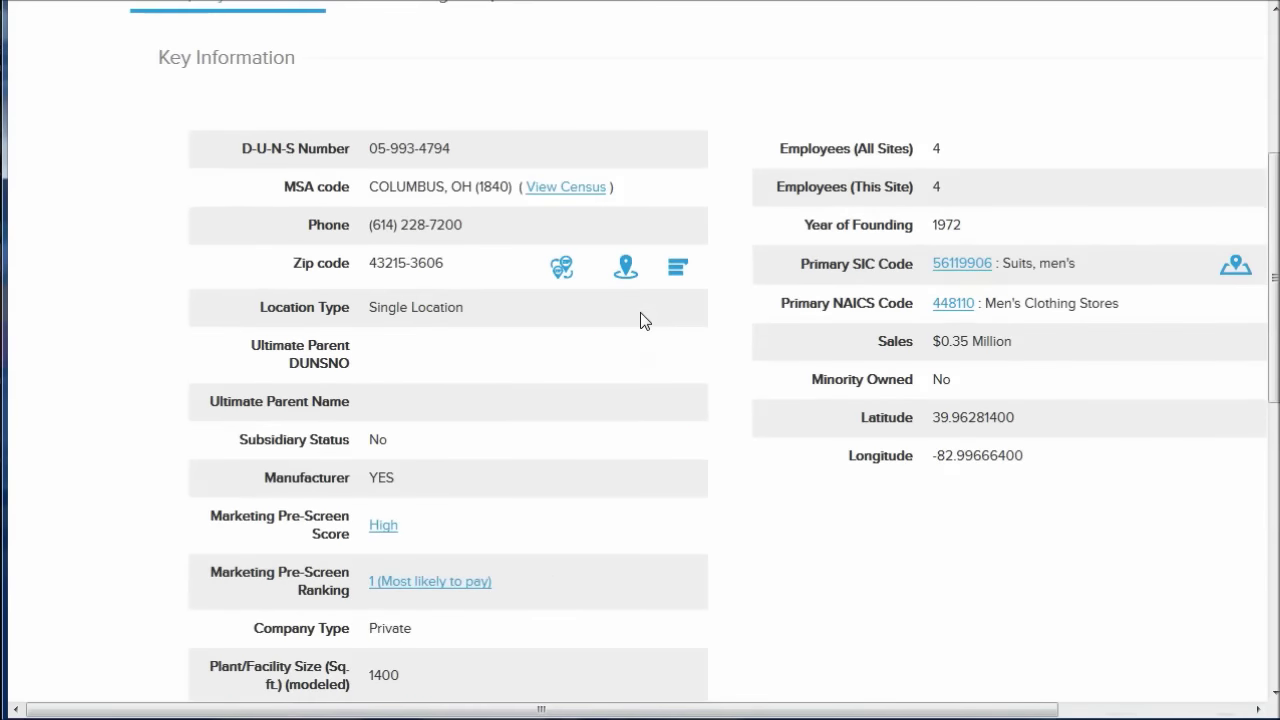
pyautogui.scroll(3, 731, 429)
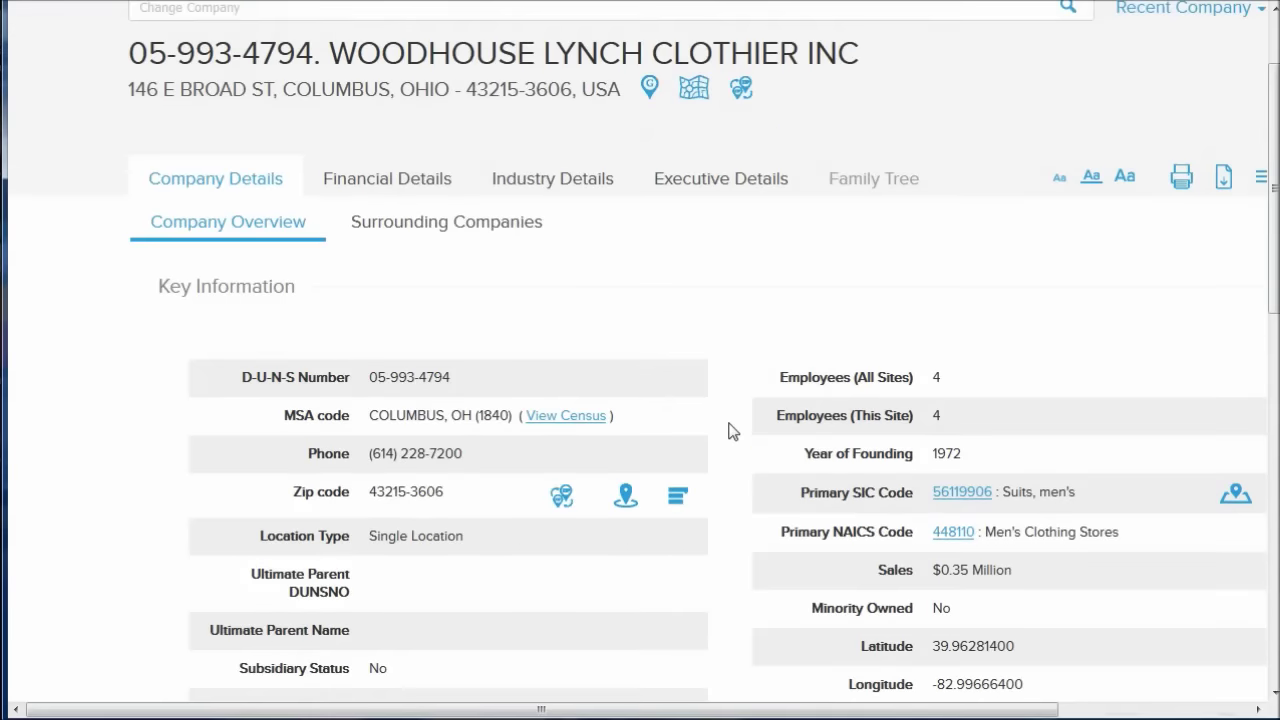